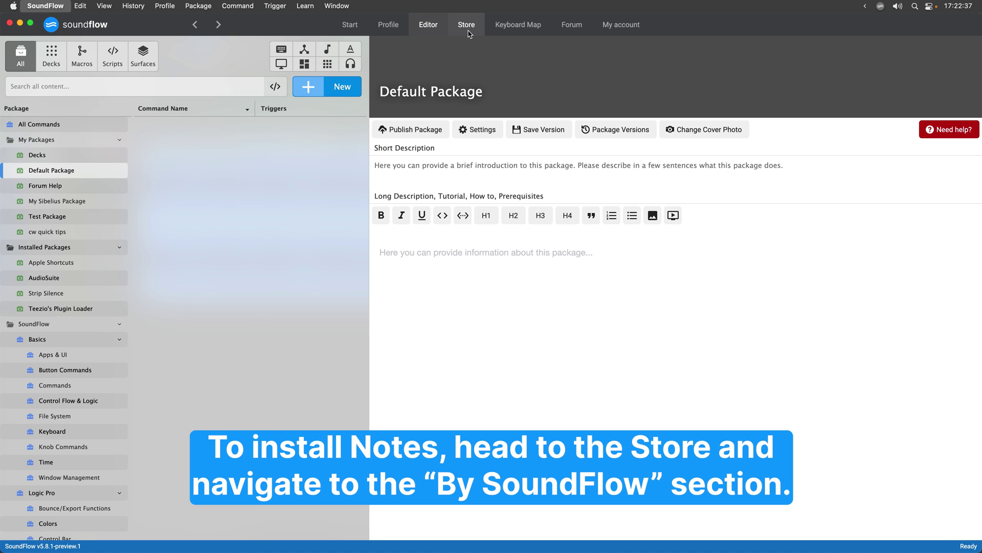
Install Notes 2.0.1 from the By SoundFlow store listing and go to its package page
click(466, 25)
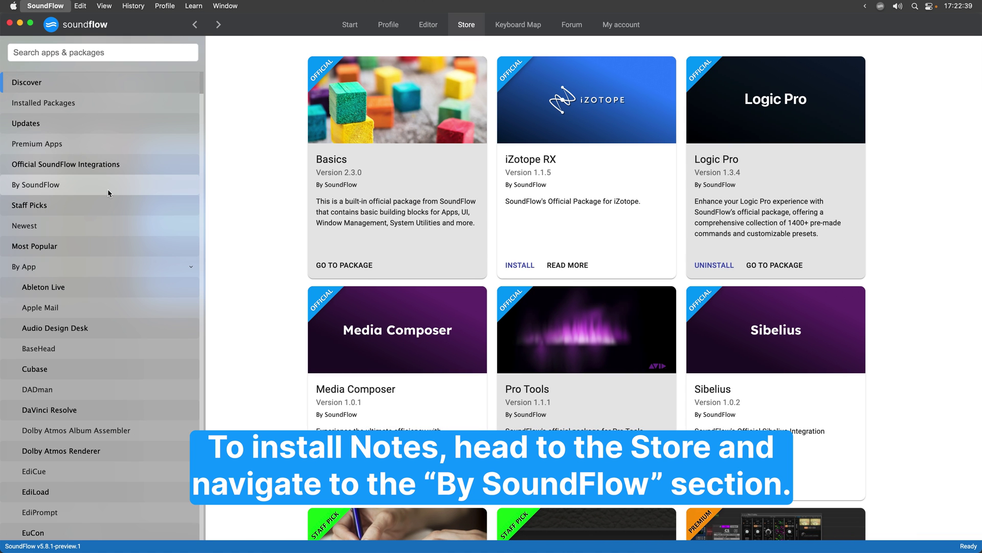
click(107, 187)
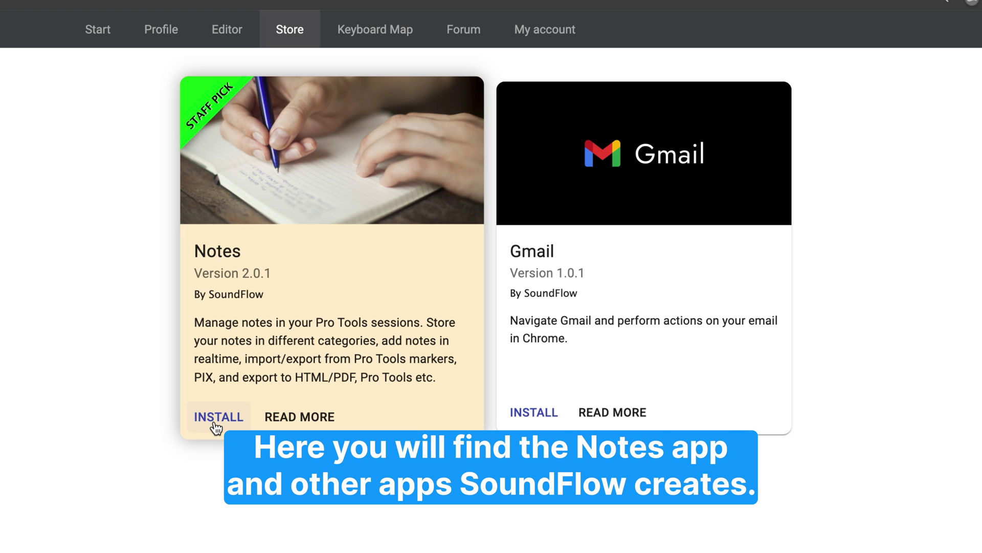
click(215, 419)
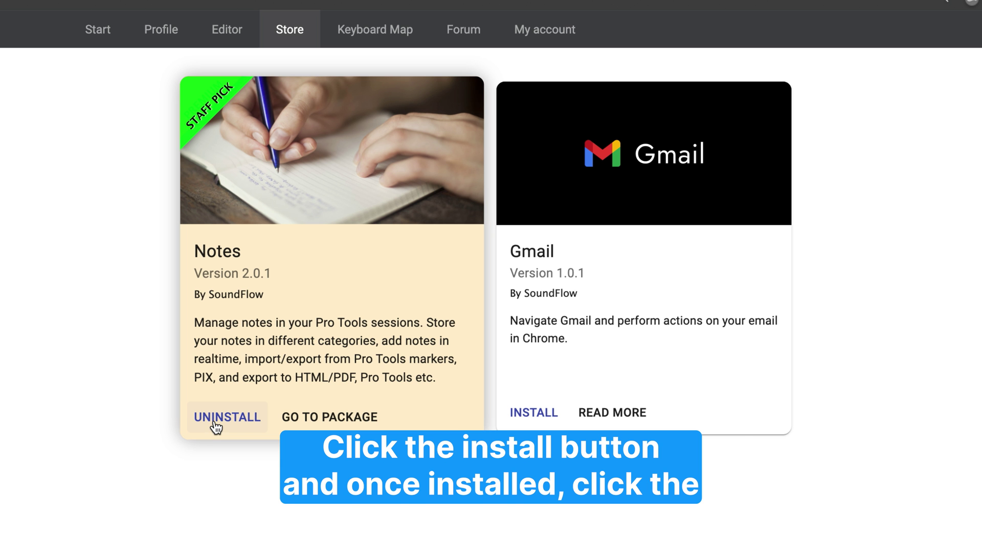
click(329, 417)
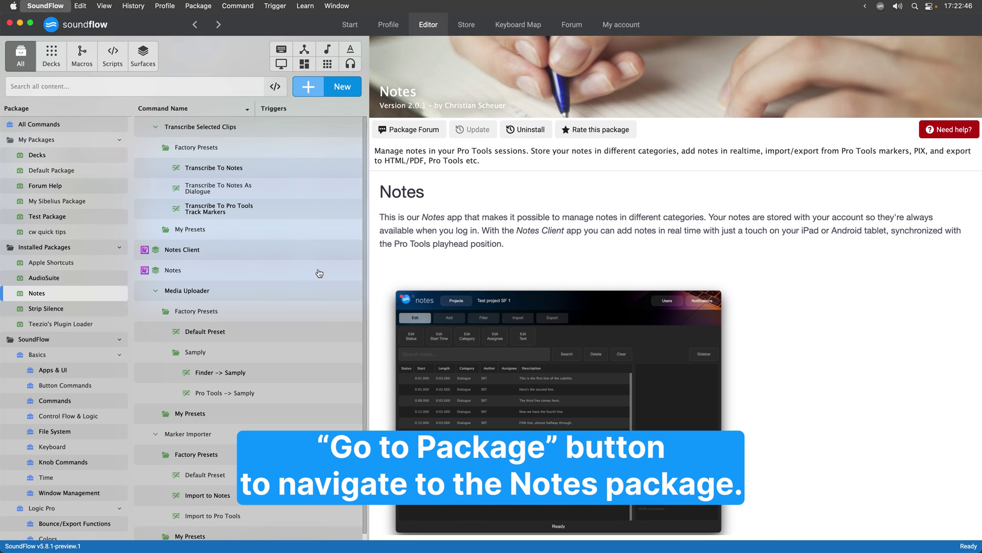
Browse the Notes, Notes Client, Media Uploader and Marker Importer preset pages, ending on Notes
click(299, 264)
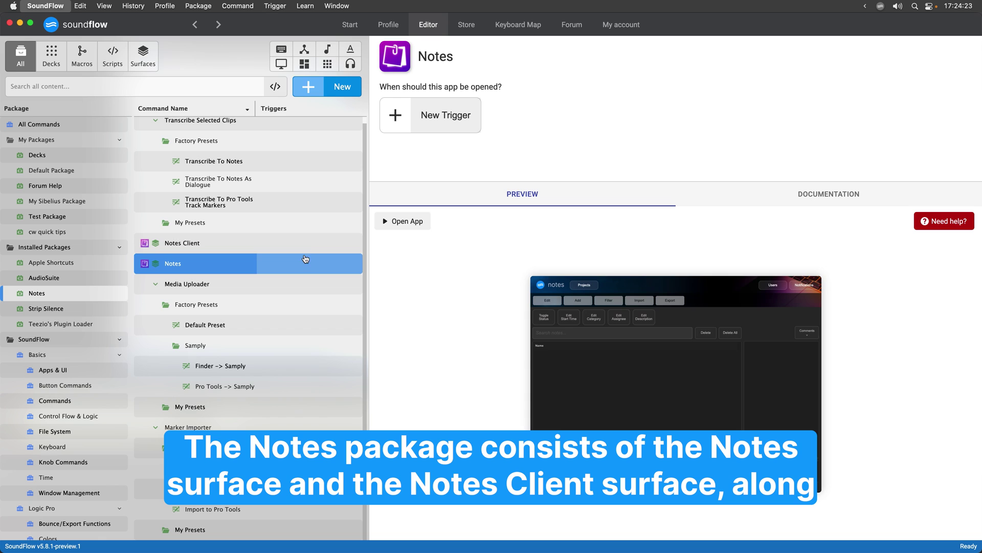
click(313, 247)
scroll(307, 255, up, 1)
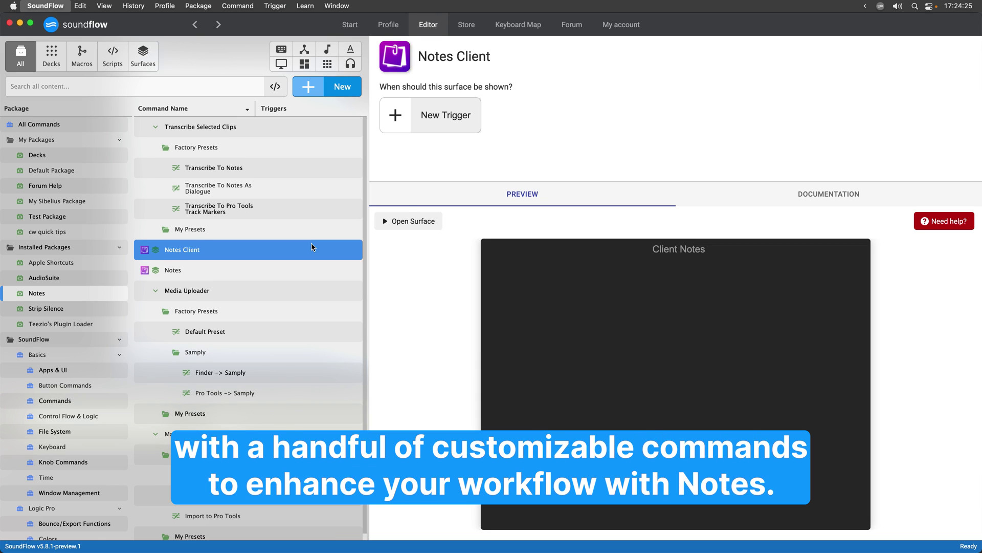
click(281, 338)
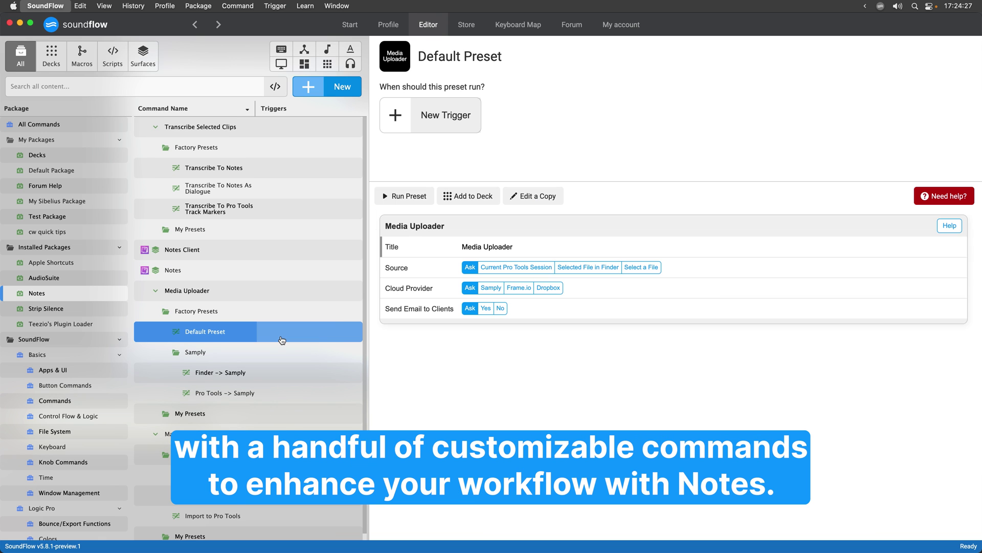
scroll(281, 337, down, 1)
click(252, 468)
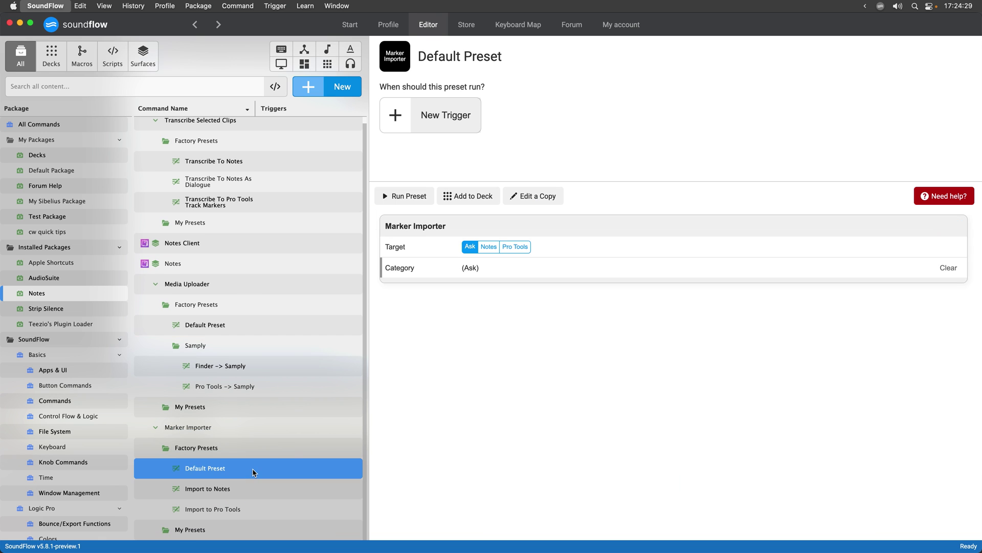
click(292, 263)
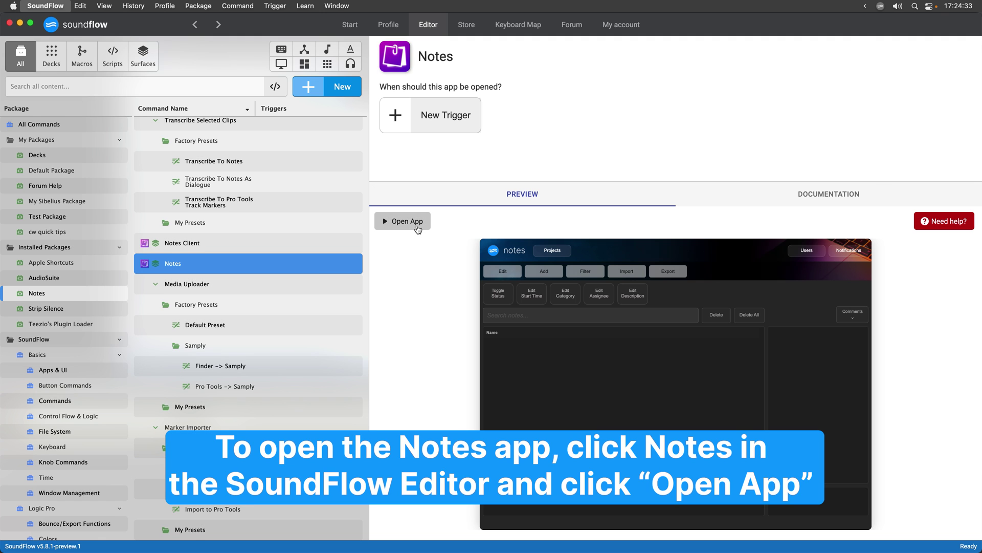
Launch the Notes app and give it a Ctrl+N keyboard trigger
click(417, 226)
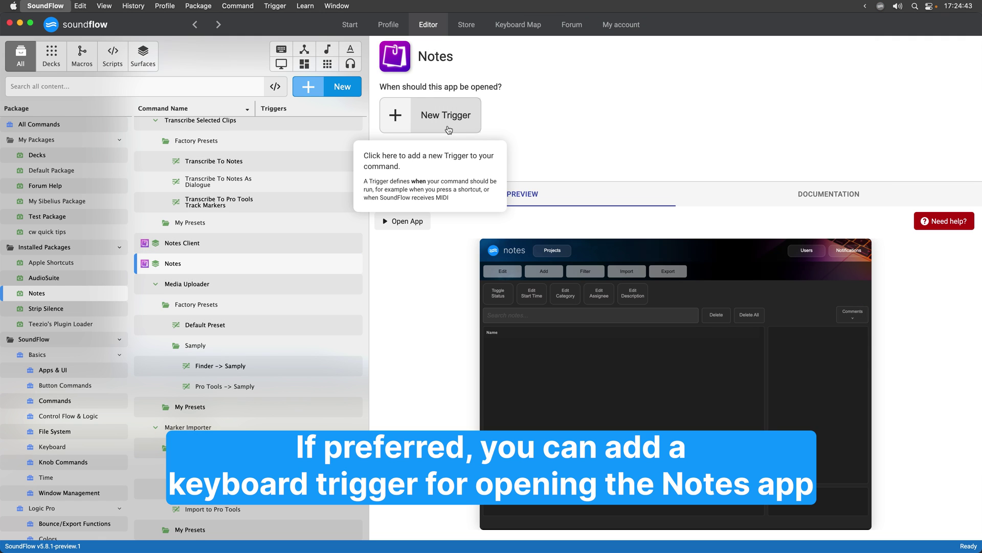
click(448, 129)
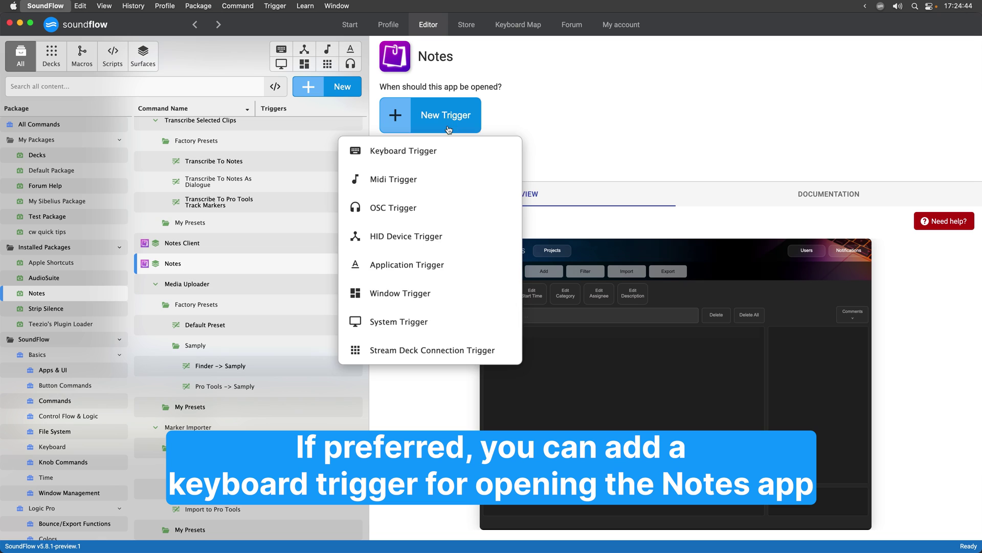
click(448, 149)
key(ctrl+n)
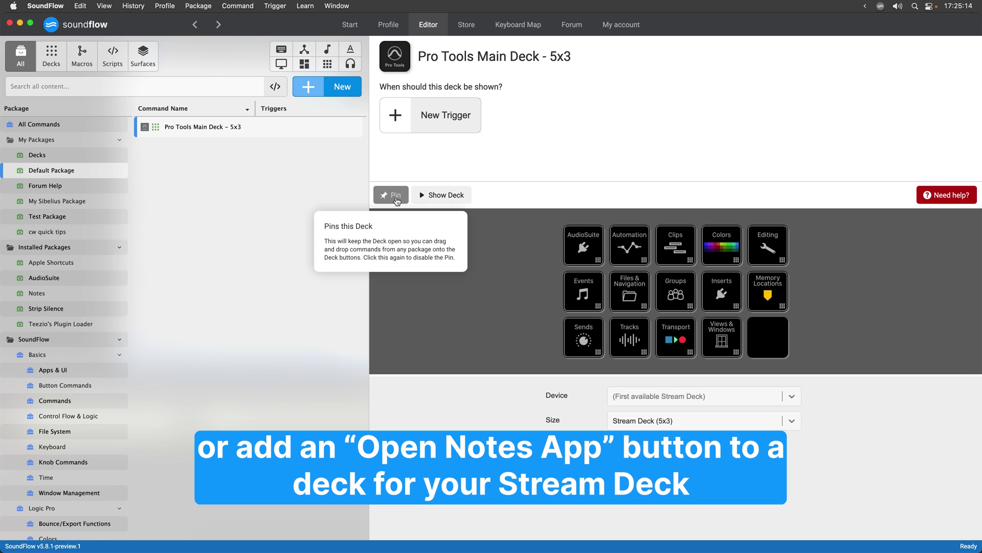
Pin the Pro Tools Main Deck and place a Notes button in its empty last slot
click(389, 195)
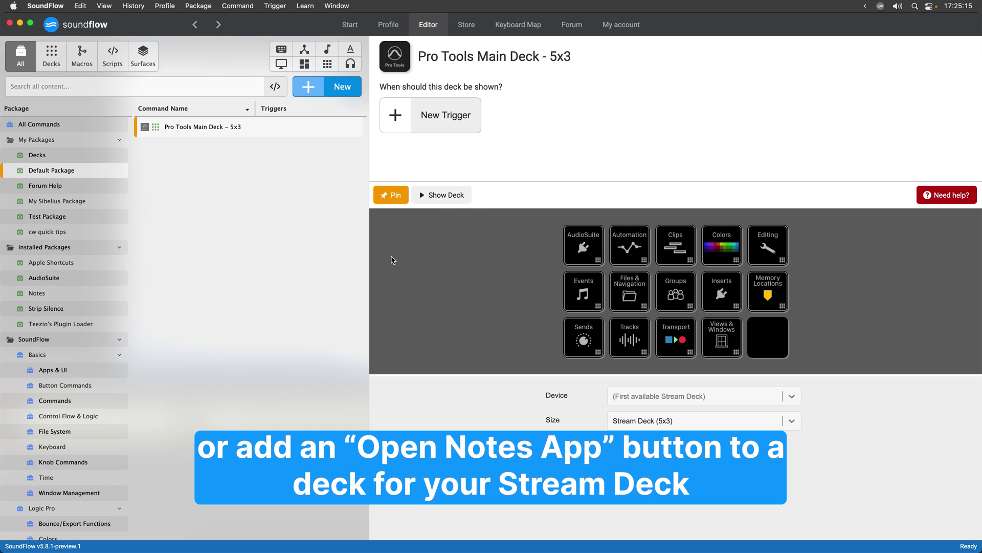
click(56, 296)
drag(173, 269, 770, 338)
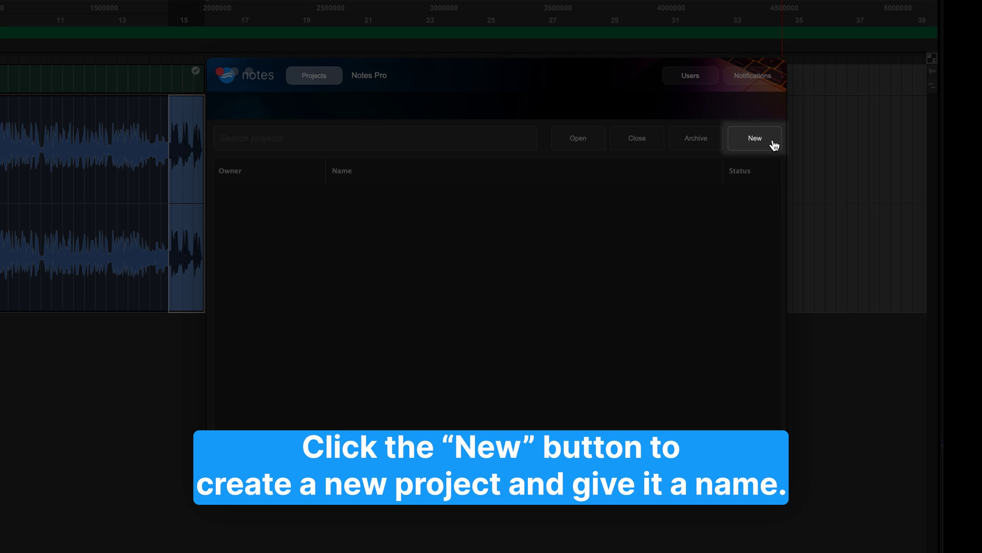
Create a project named 'MIDI Transform' and load it from the project list
click(774, 144)
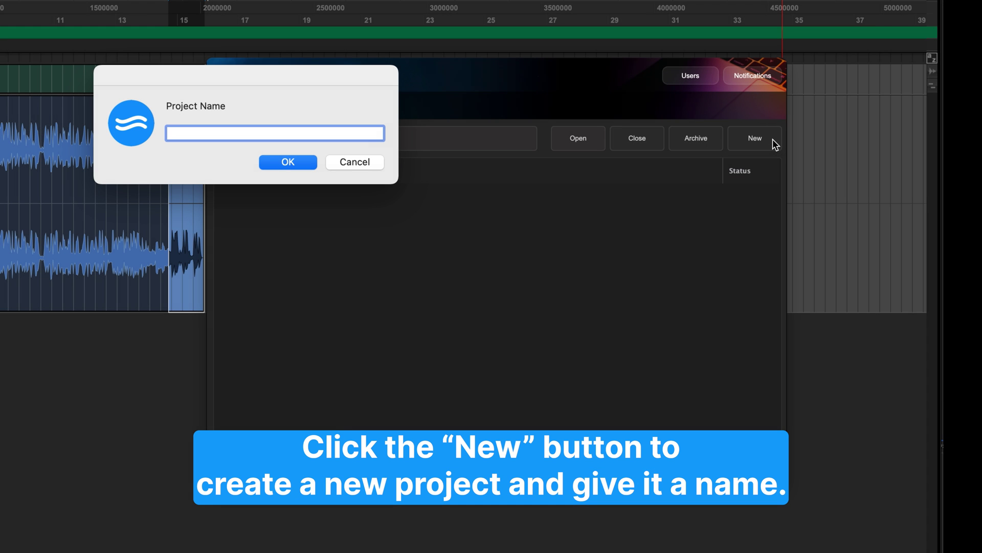
text(MIDI Transform)
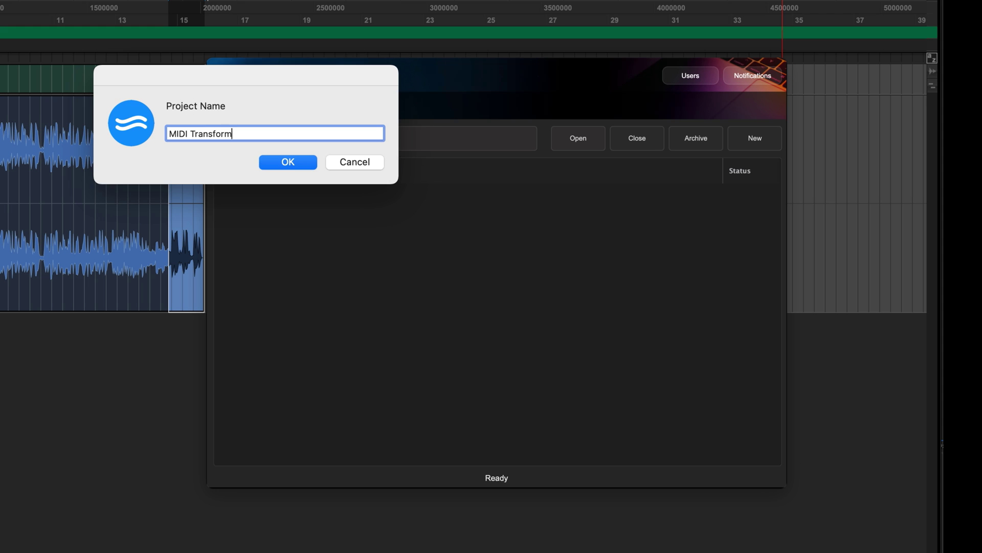
key(Return)
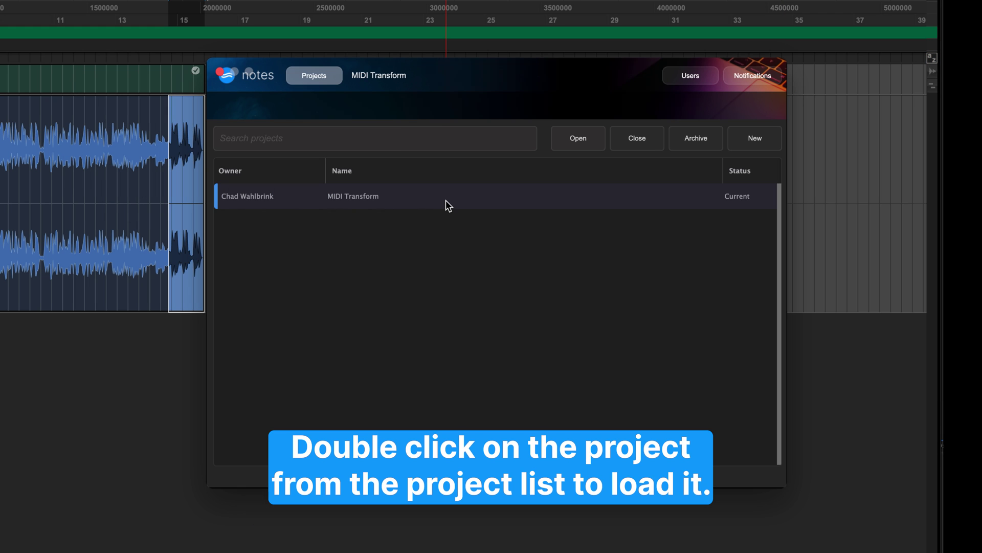
double_click(446, 201)
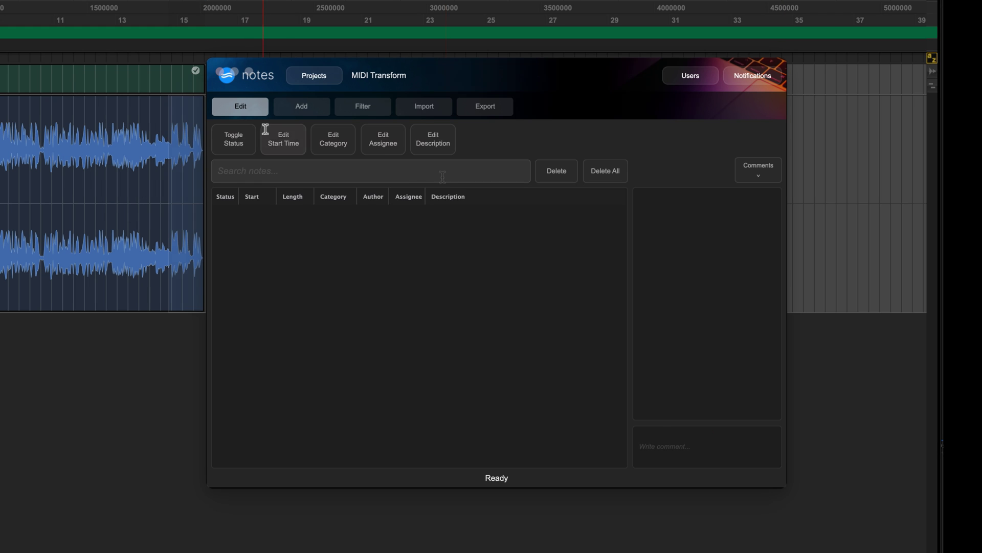
Add an SFX note reading 'Can we add SFX here to enhance the UI on screen?'
click(297, 106)
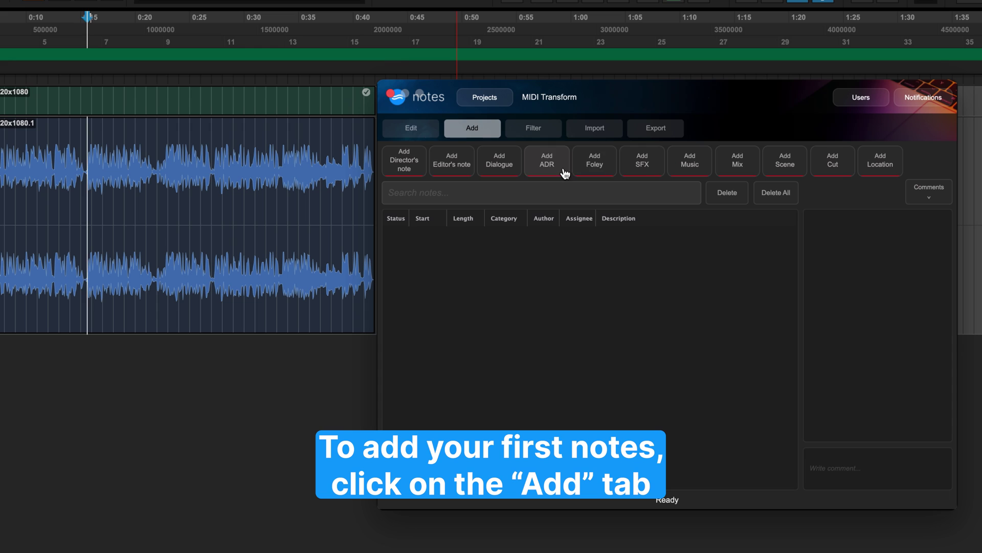
click(642, 170)
text(Can we add sf)
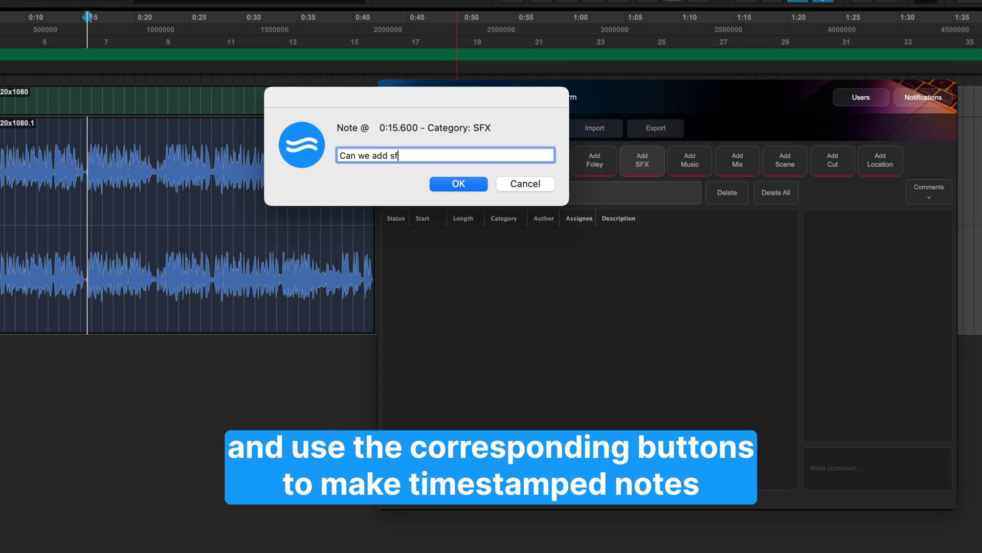
key(BackSpace)
key(BackSpace)
text(SFX here to enhance the UI on screen?)
Select the next line's region and add ADR note 'Can we replace this line with a slower read?'
click(450, 183)
drag(165, 157, 212, 158)
click(547, 160)
text(Can we replace this line with a slower read)
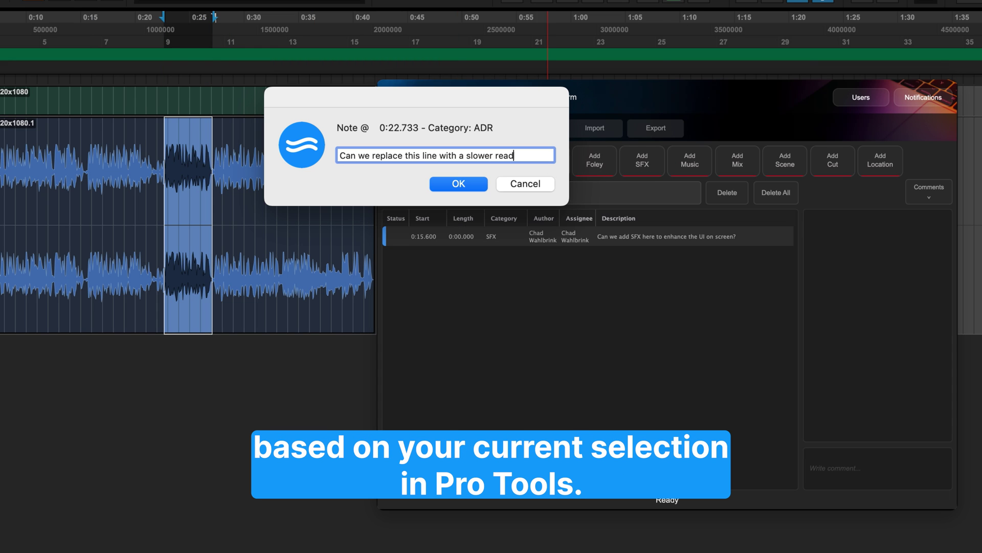
text(?)
key(Return)
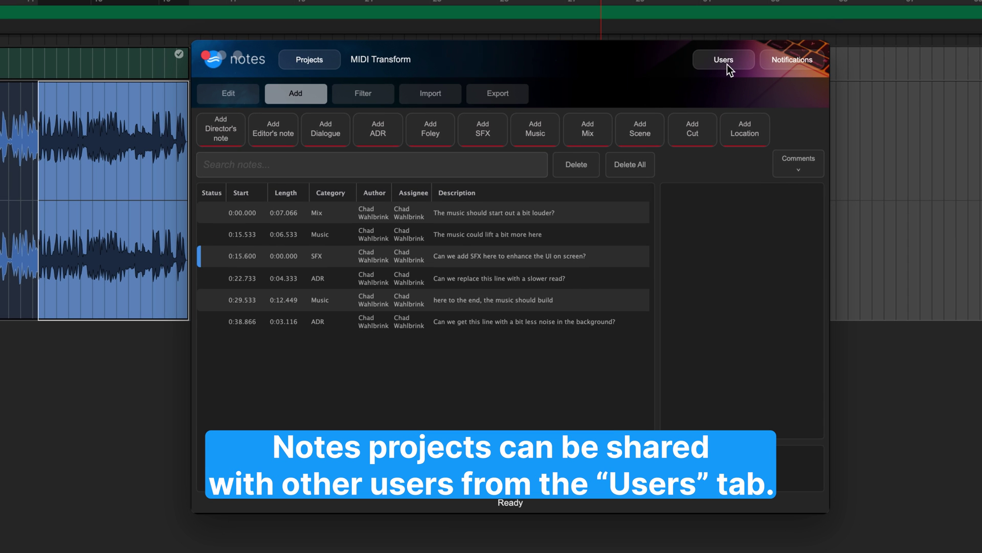
Invite a collaborator to the project by their forum handle and dismiss the confirmation
click(724, 62)
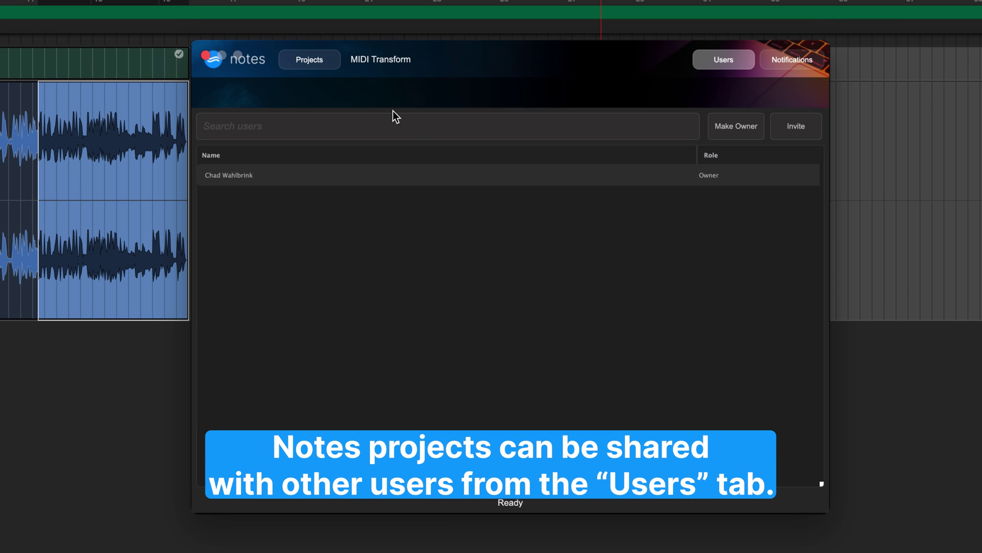
click(790, 128)
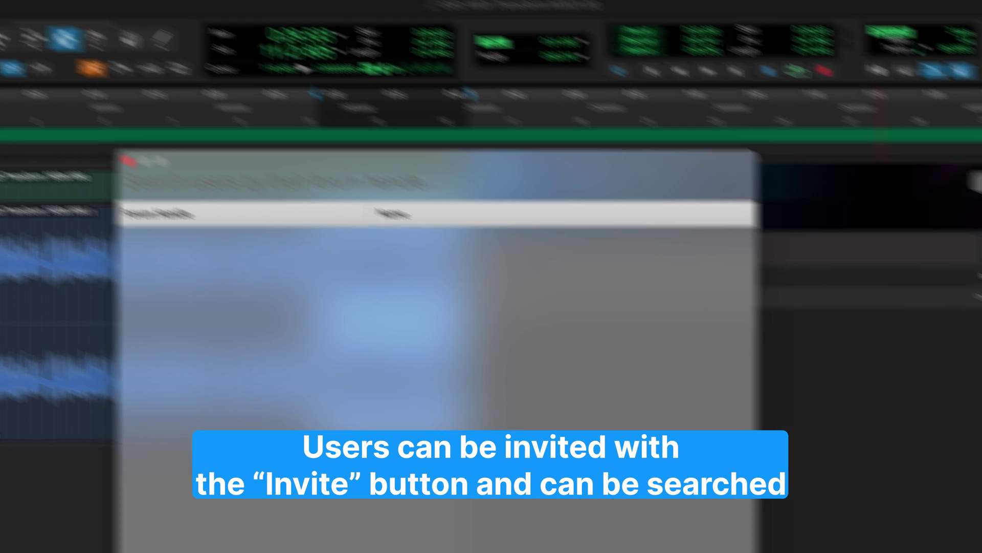
text(kitch)
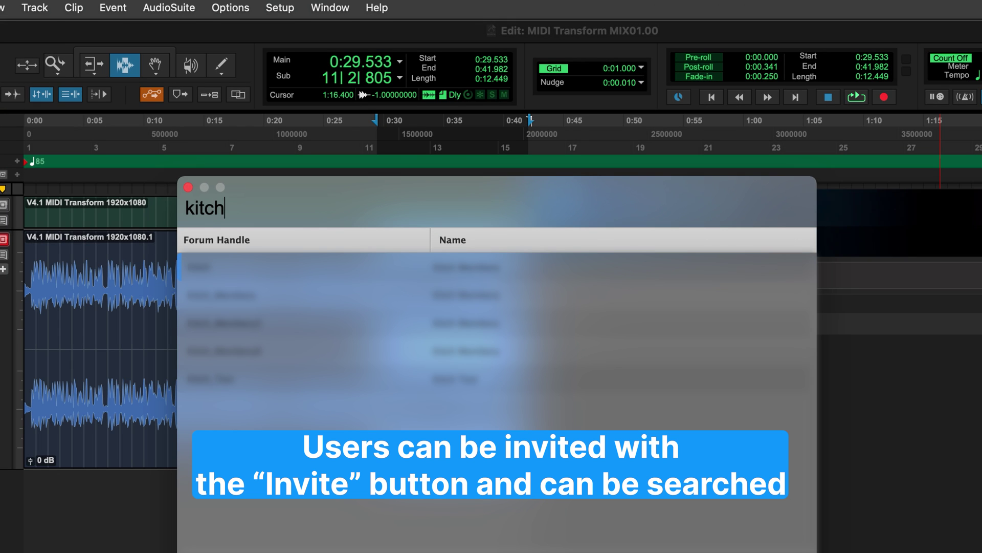
key(Return)
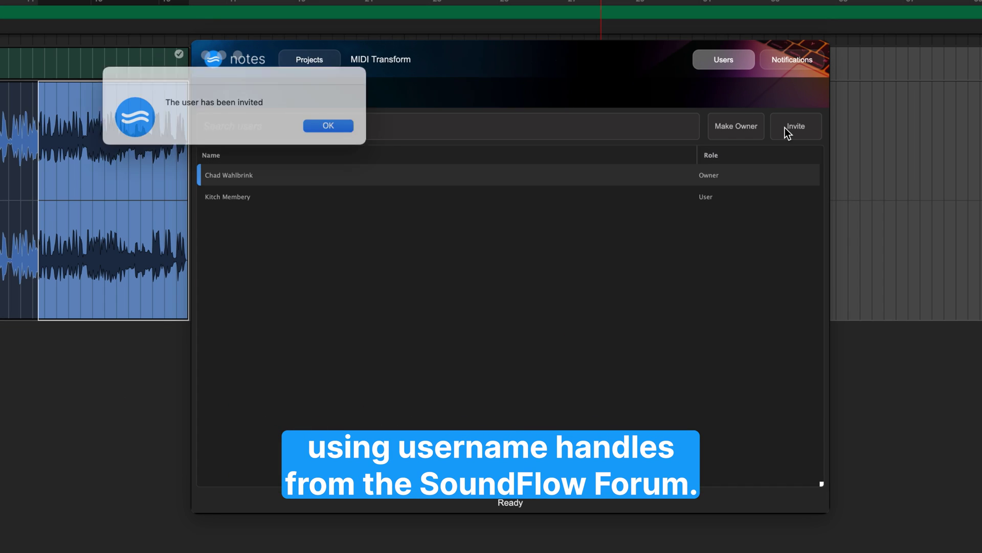
click(382, 132)
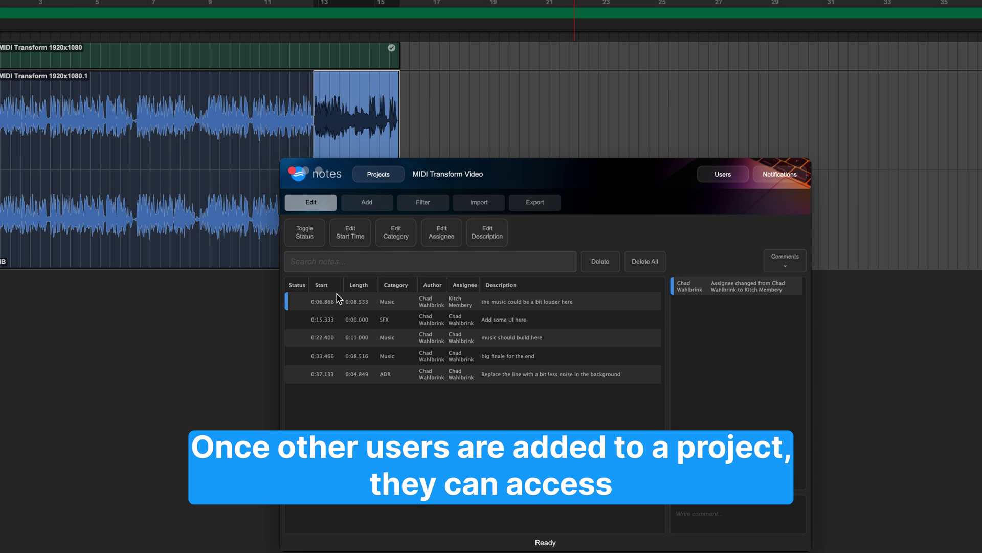
Assign the 0:22.400 music note and the 0:37.133 ADR note to the invited user
click(394, 336)
click(439, 245)
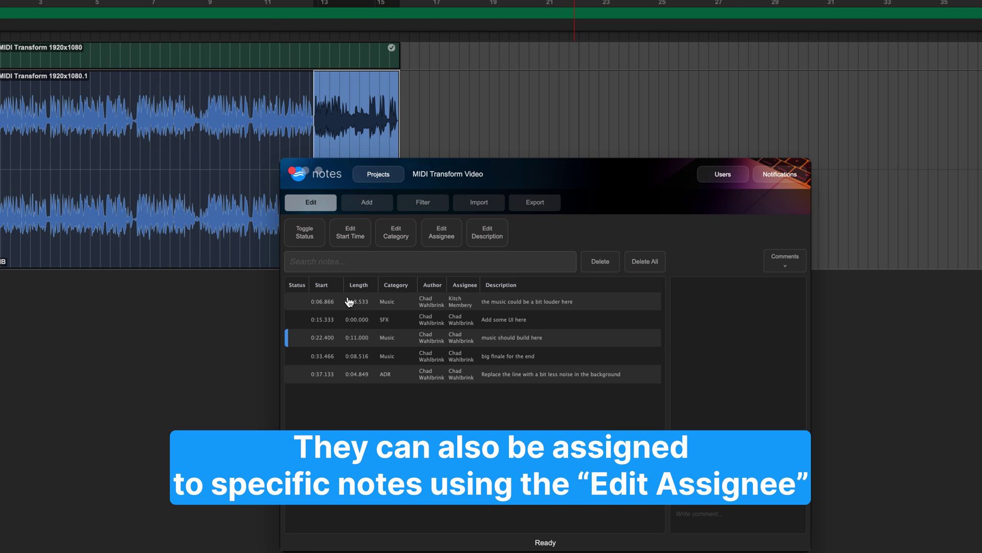
click(431, 376)
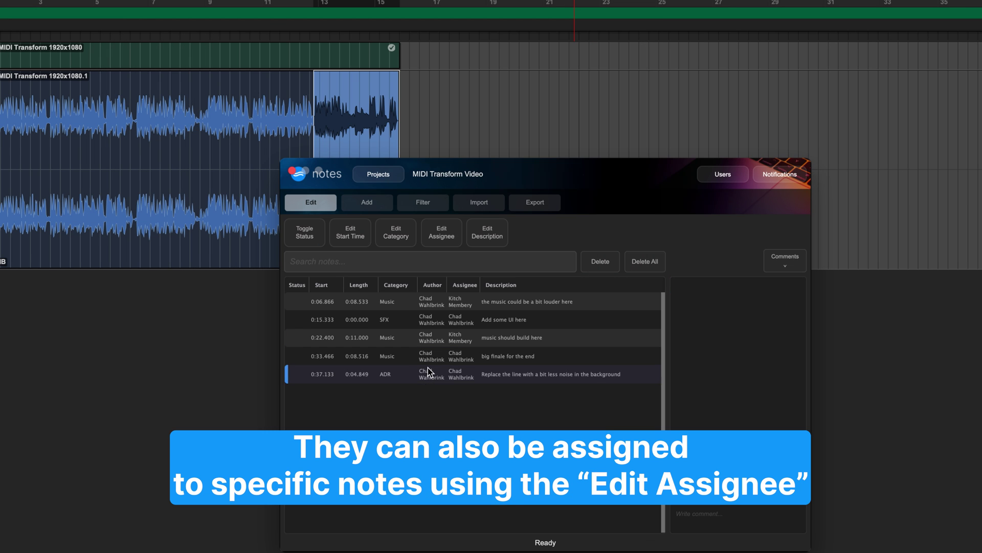
click(442, 233)
click(191, 129)
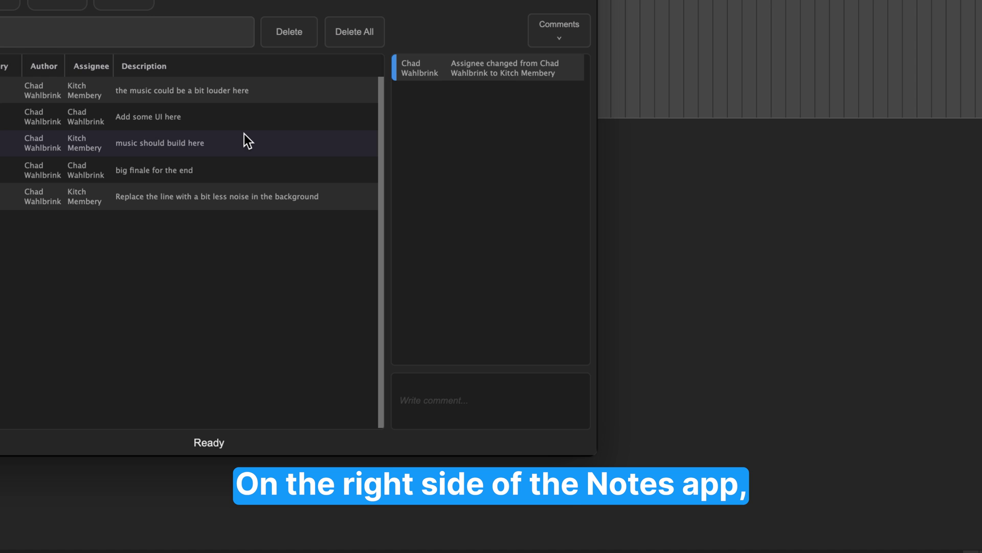
Post two replies on the note's thread, starting with 'could we turn…' and ending 'Rock on!'
click(466, 401)
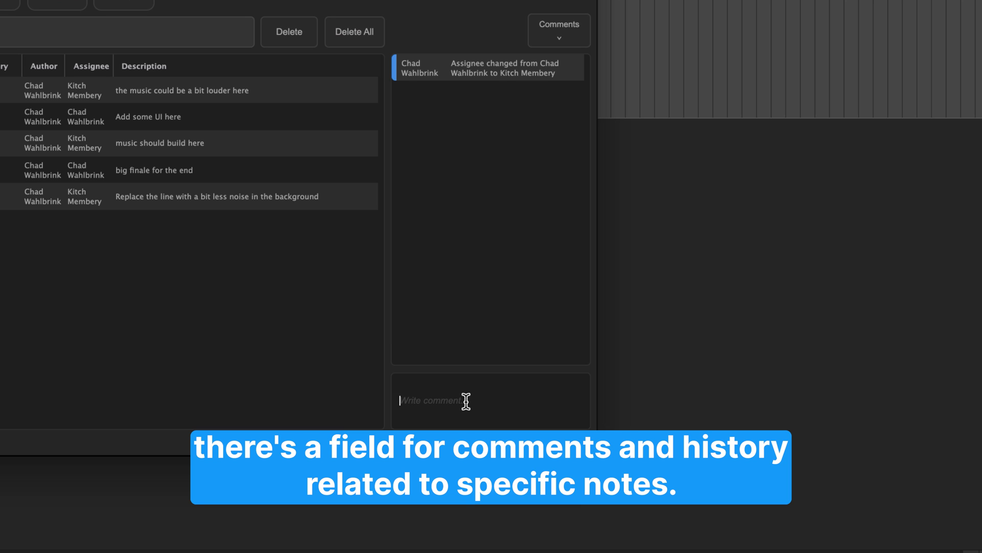
text(could we turn up the drums here too?)
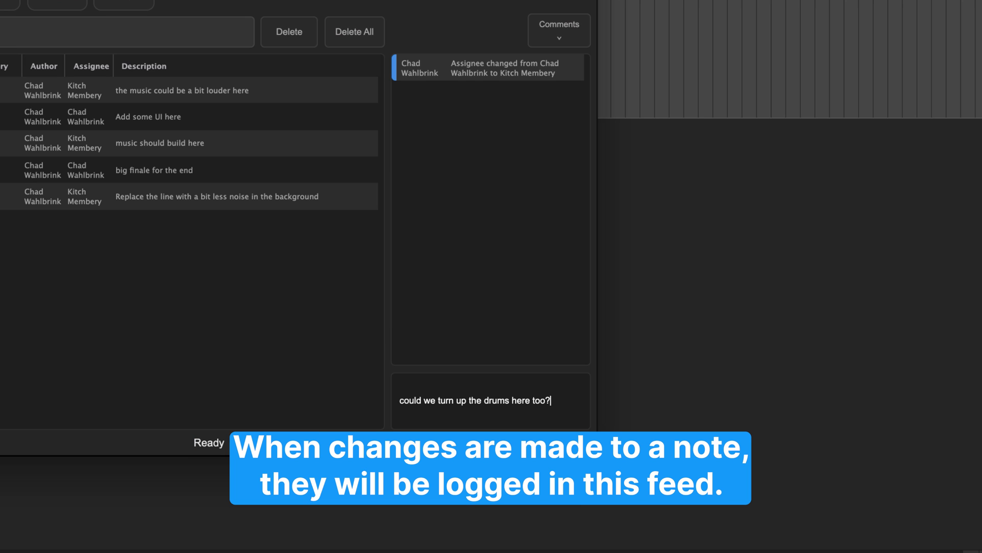
key(Return)
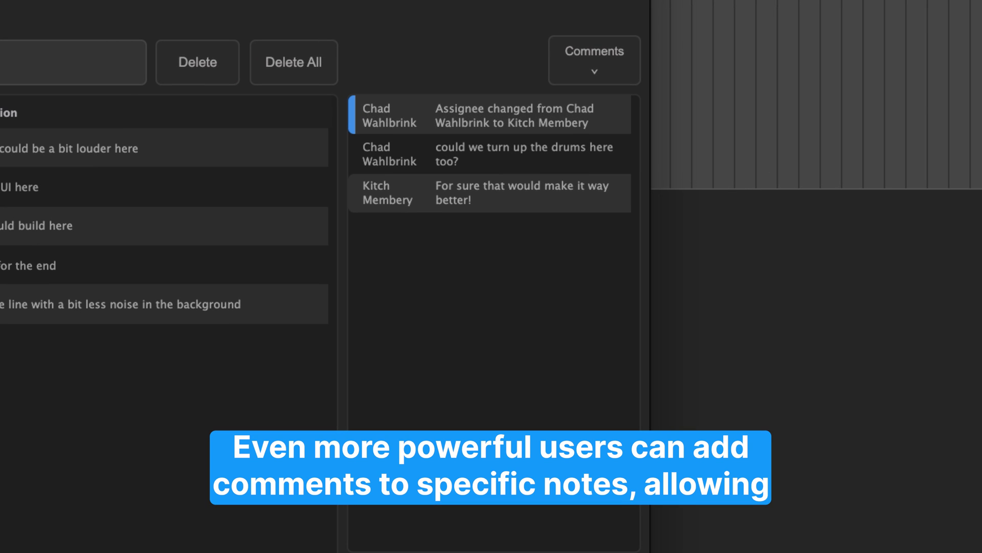
key(Return)
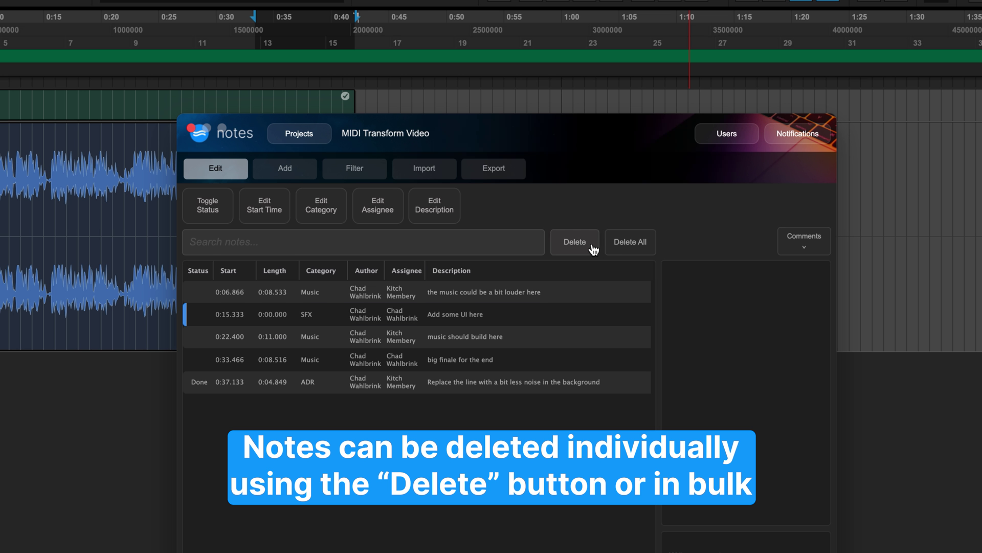
Delete the 0:15.333 SFX note, delete all remaining notes, and show the import options
click(593, 250)
click(634, 240)
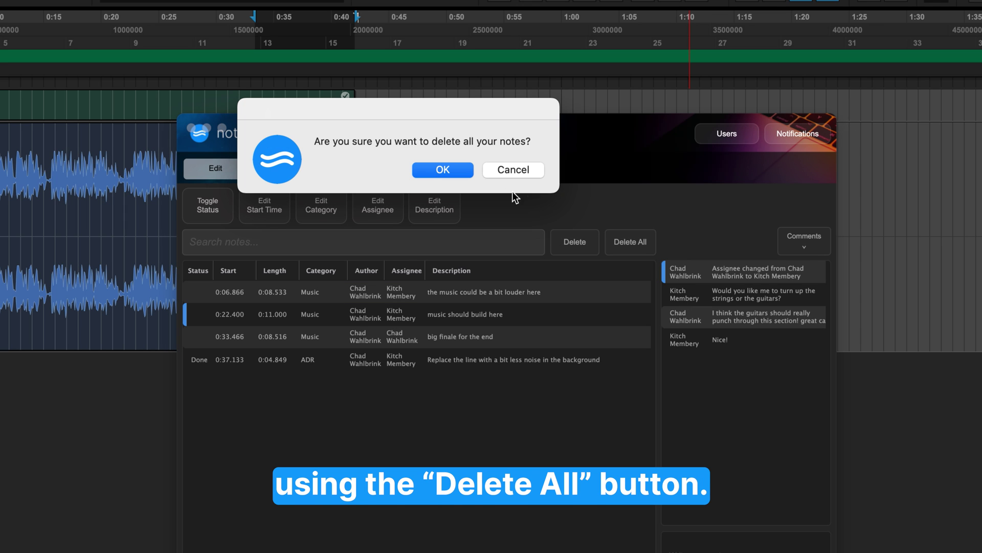
click(456, 171)
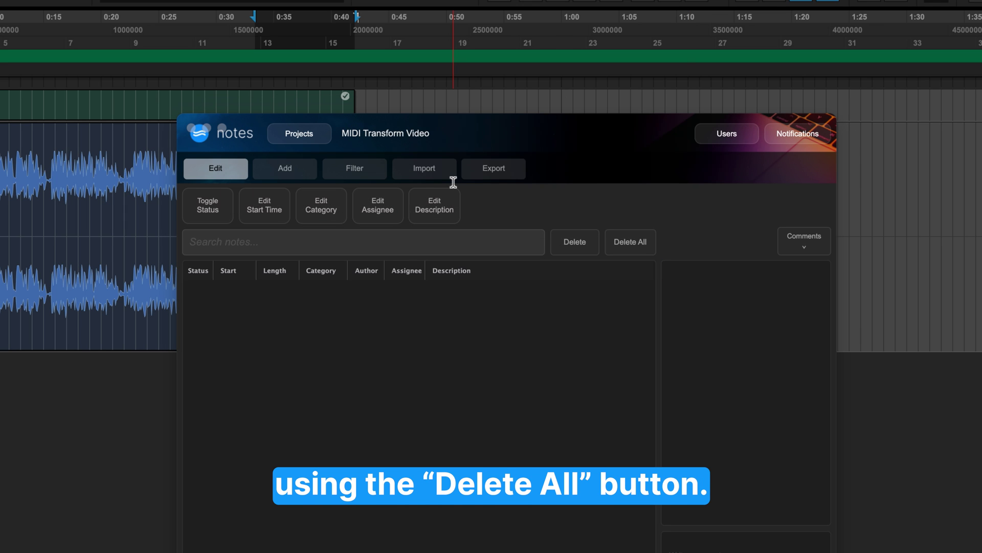
click(427, 169)
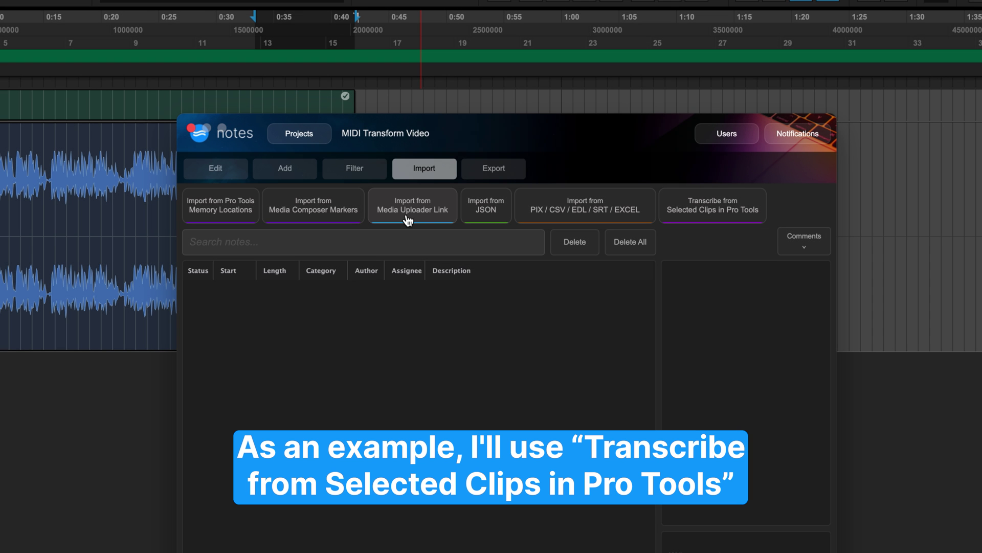
Transcribe the selected voiceover clip into Dialogue-category notes, then show the export options
key(super+a)
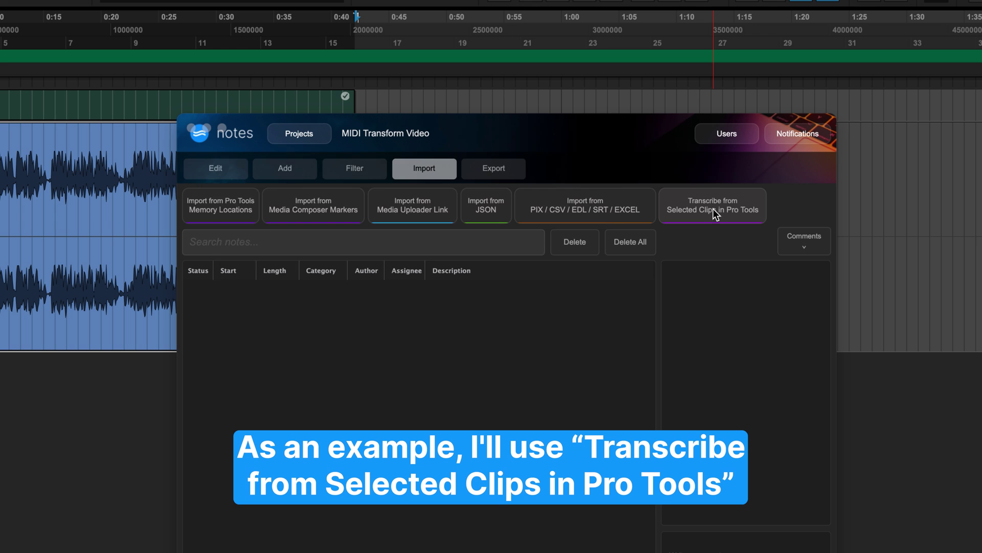
click(711, 211)
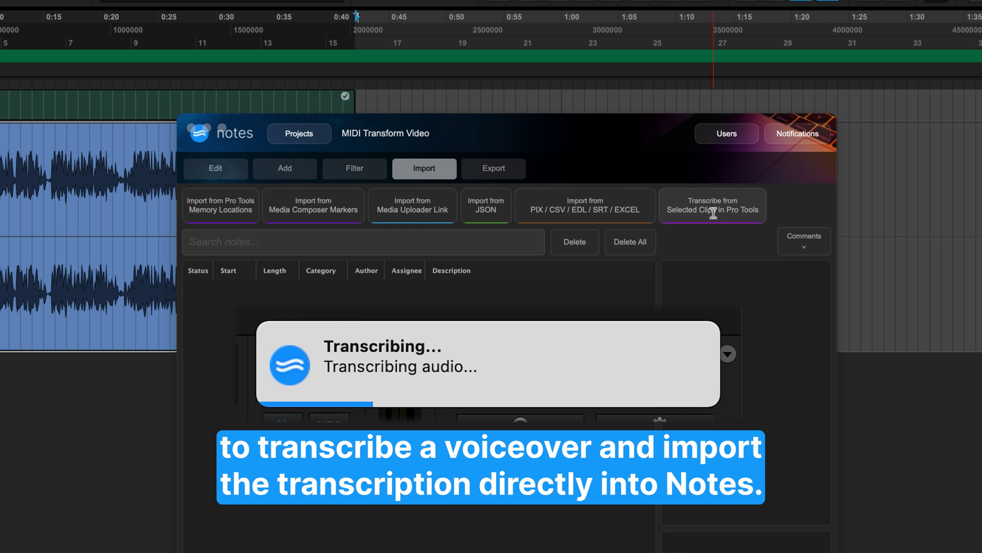
double_click(307, 148)
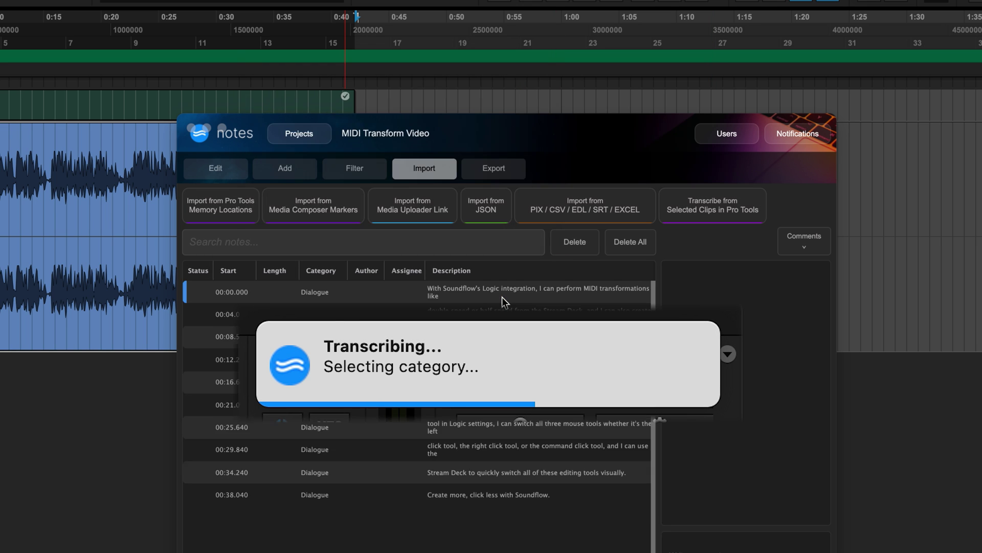
click(492, 168)
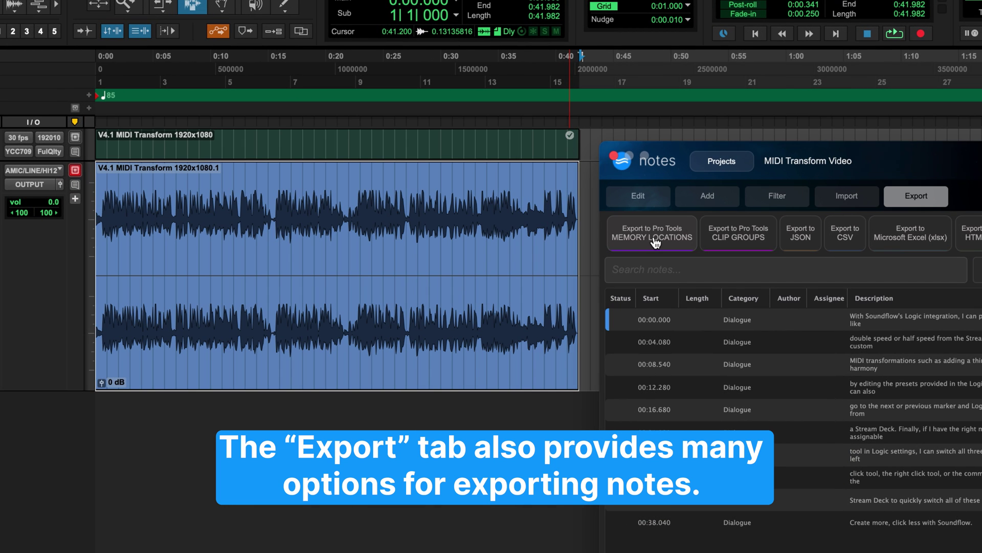
Export the transcribed notes to Pro Tools as memory-location markers and as clip groups
click(655, 241)
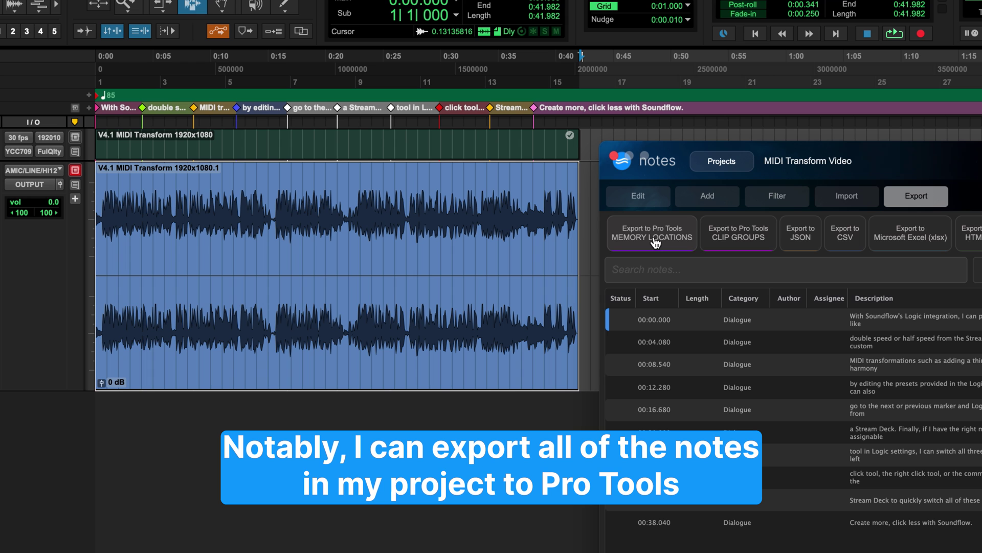
click(738, 234)
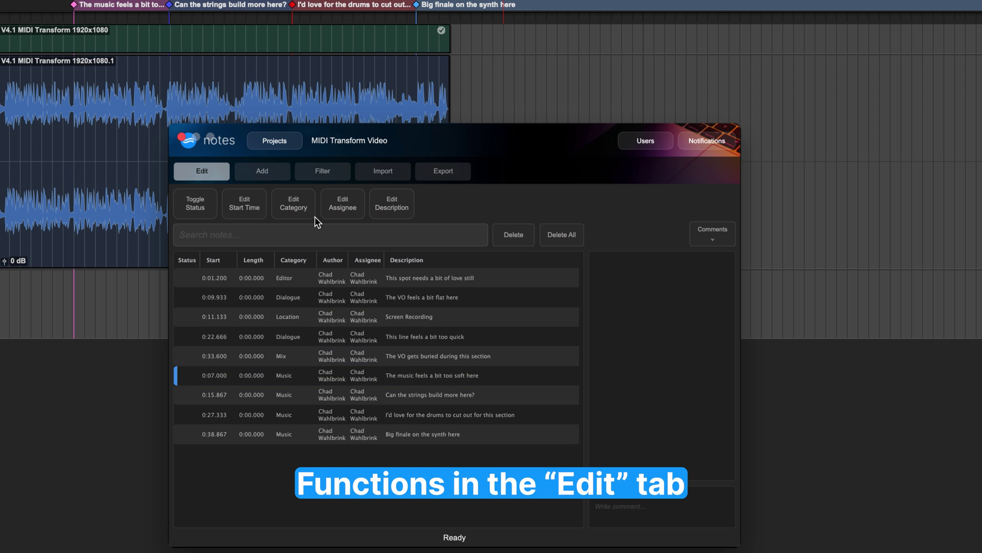
Recategorise the 0:07.000 note as Mix and assign the three Music notes to the other team member
click(298, 204)
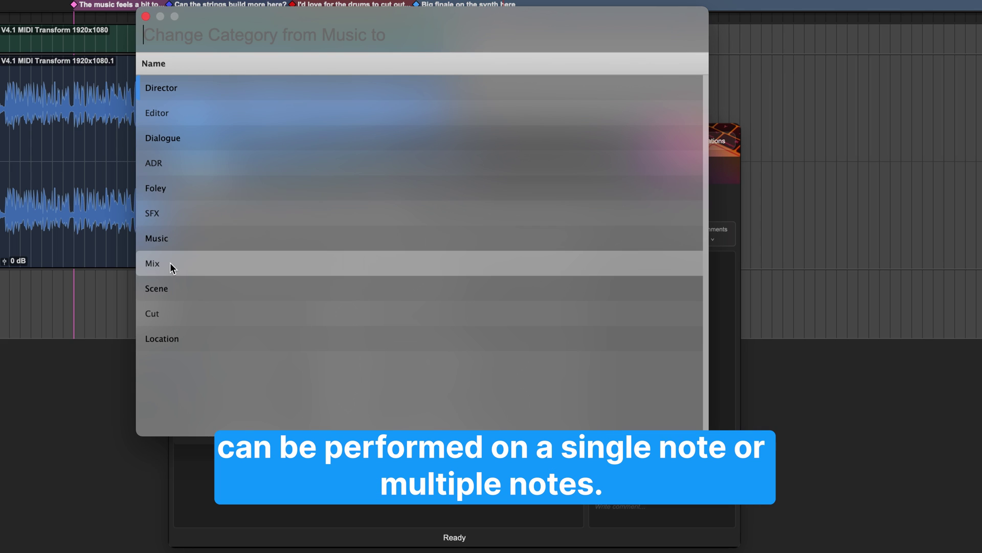
click(171, 264)
click(355, 391)
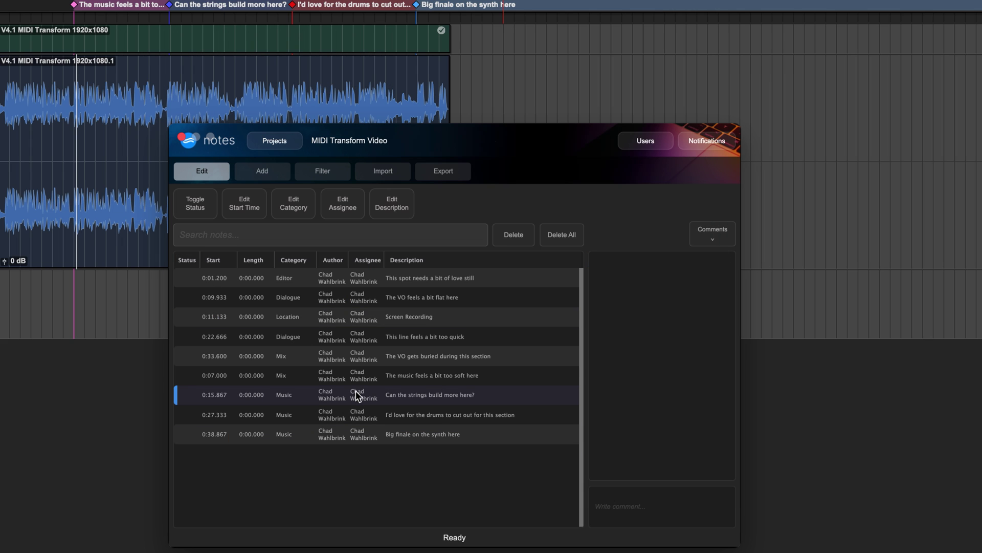
shift+click(358, 435)
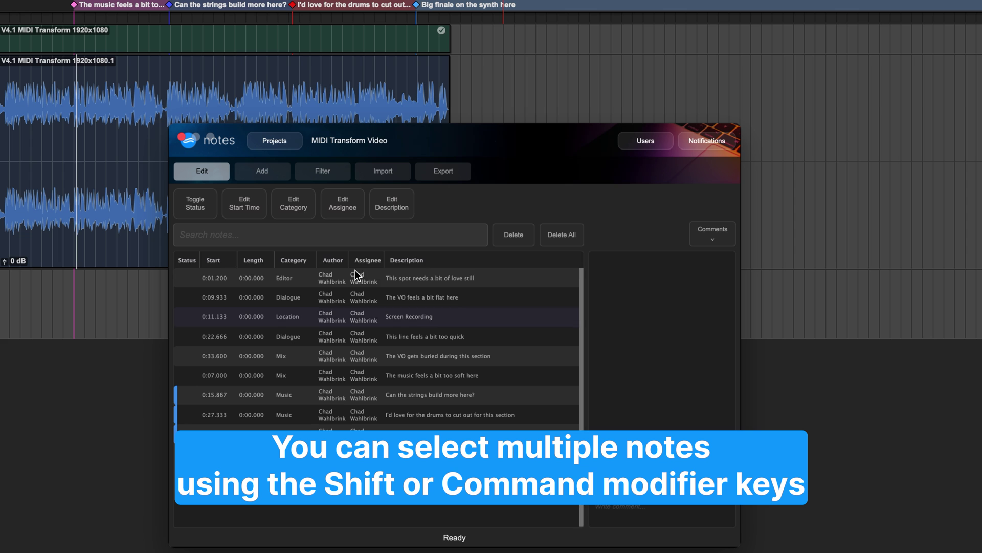
click(343, 207)
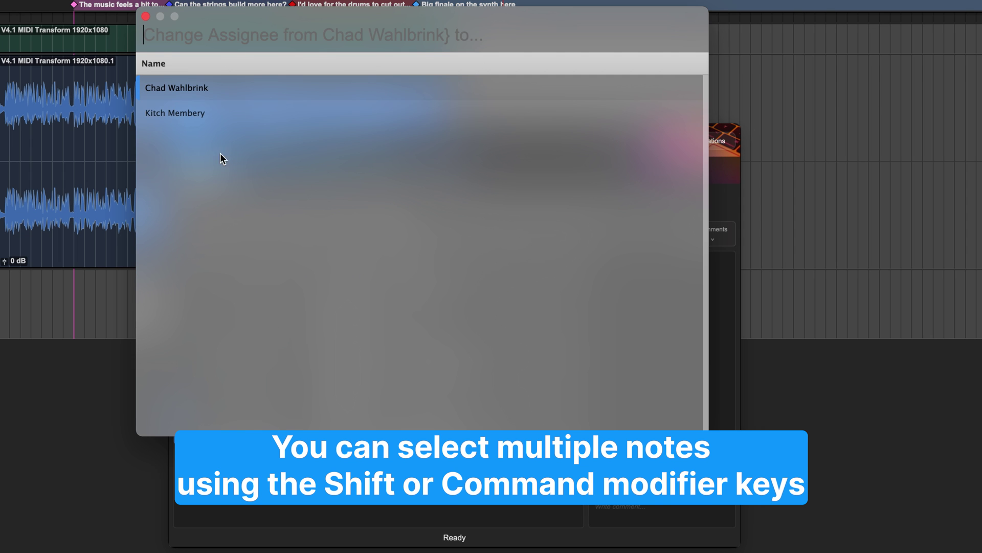
double_click(209, 113)
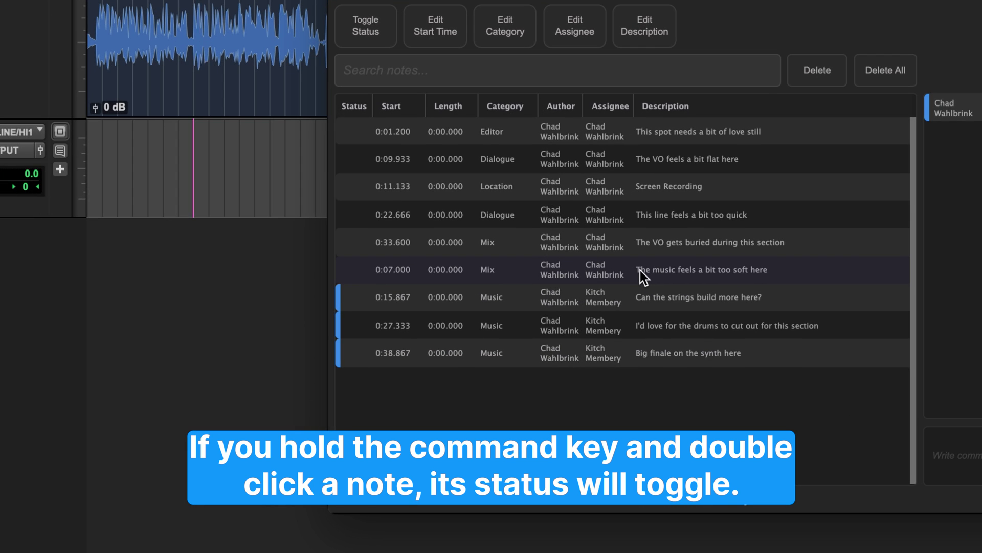
Mark the 0:07.000 Mix note and the 0:15.867, 0:27.333 and 0:38.867 Music notes as Done
super+double_click(557, 307)
super+double_click(649, 289)
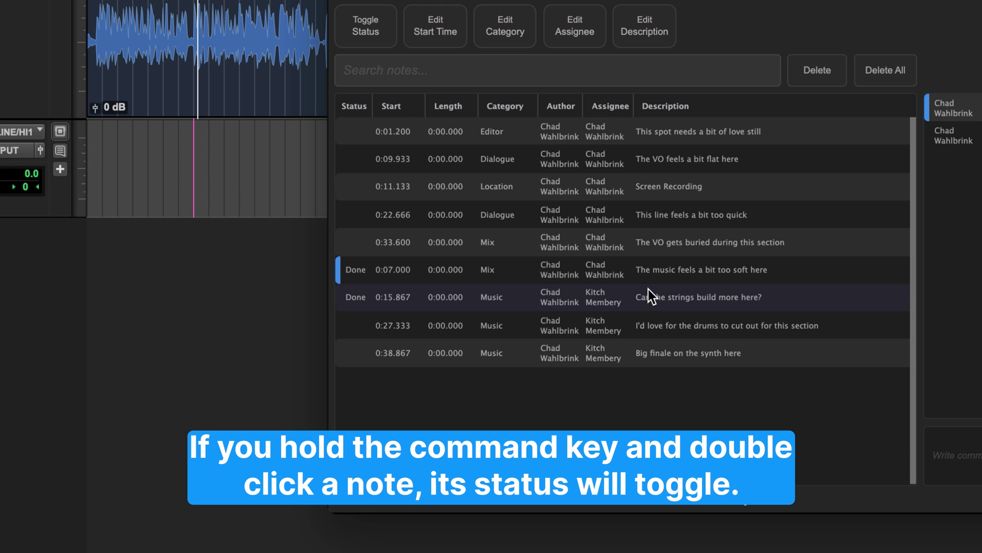
super+double_click(655, 319)
super+double_click(658, 351)
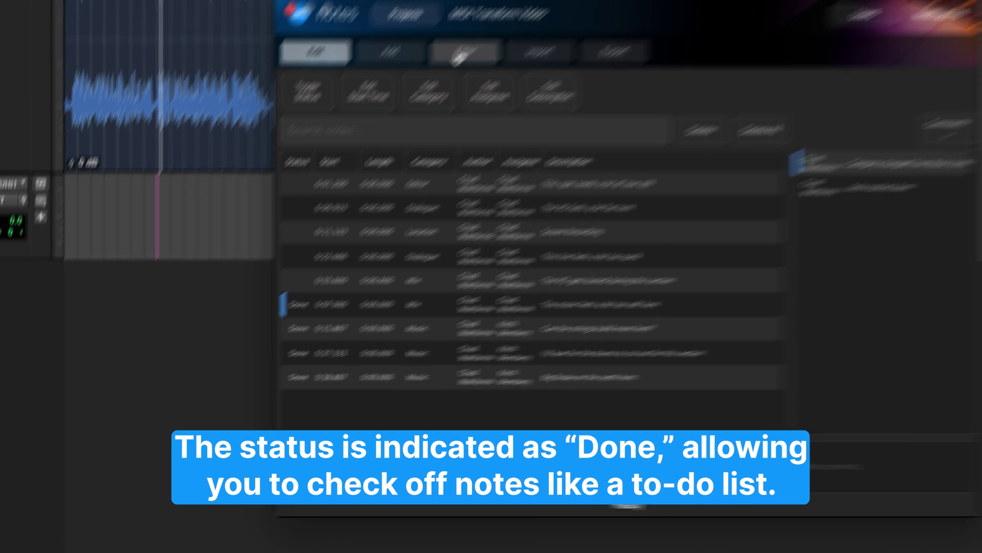
click(369, 132)
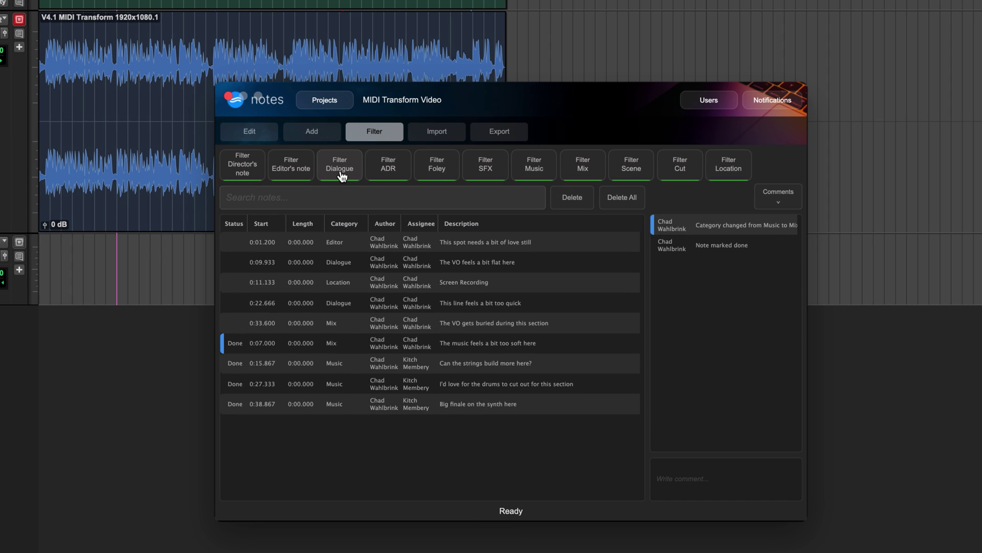
Toggle the Dialogue, Music and Mix category filters until only the Music notes remain listed
click(339, 174)
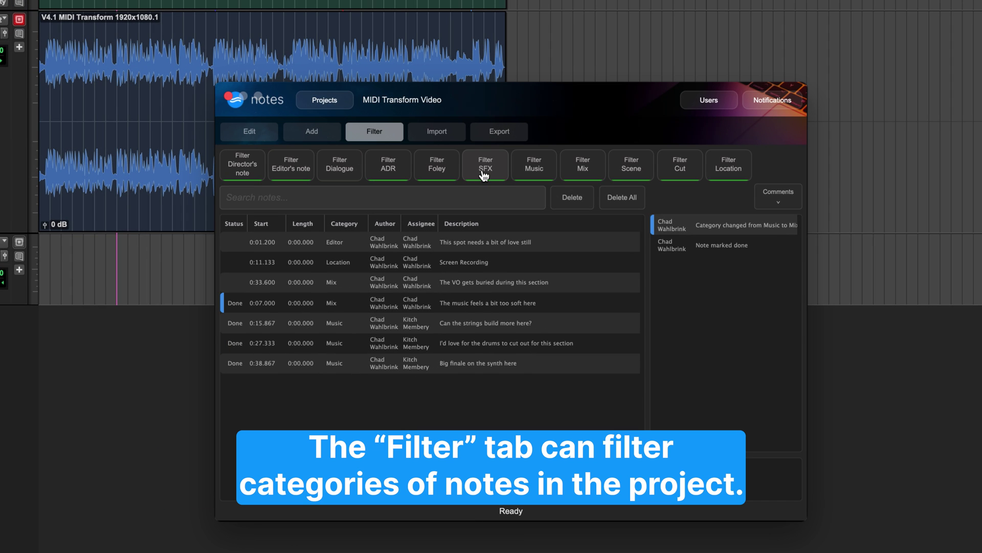
click(534, 171)
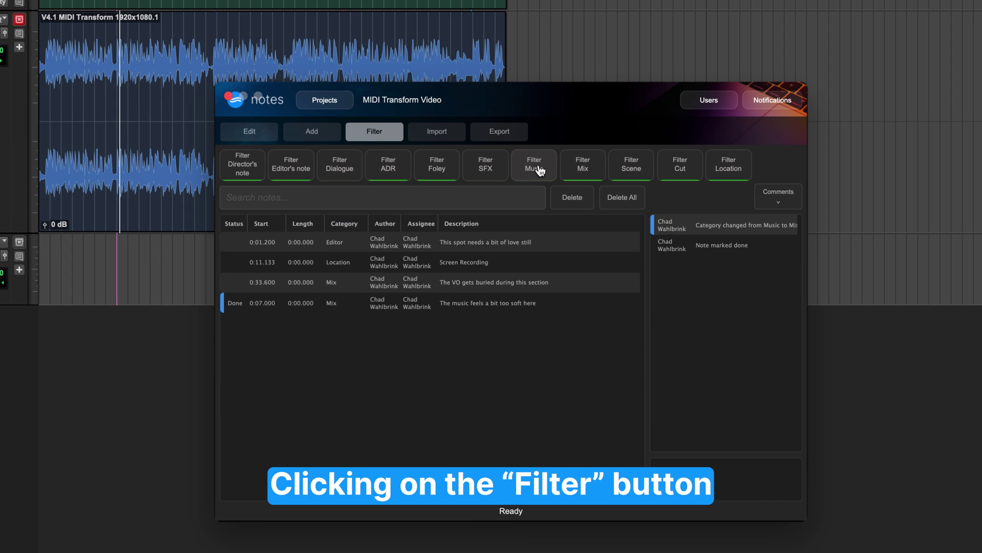
click(580, 174)
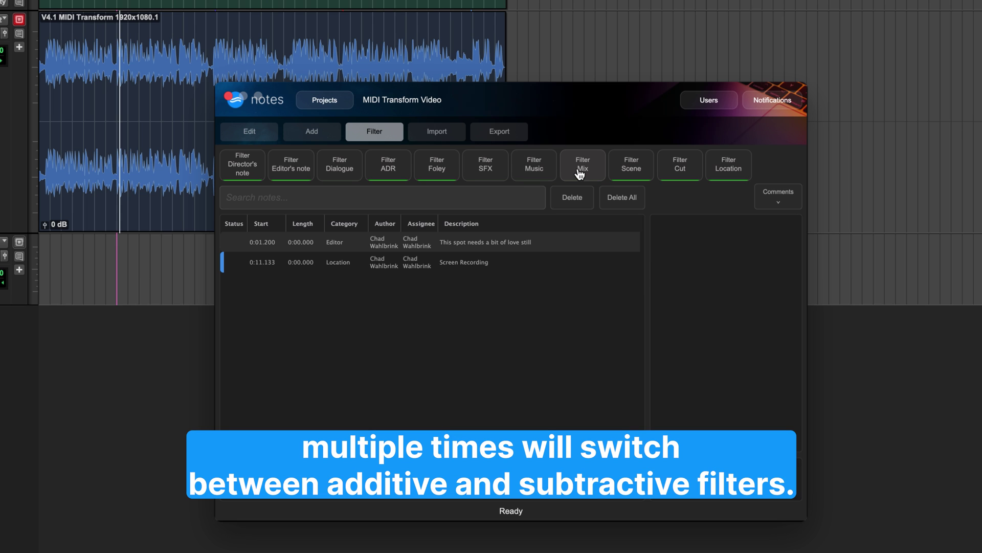
click(395, 138)
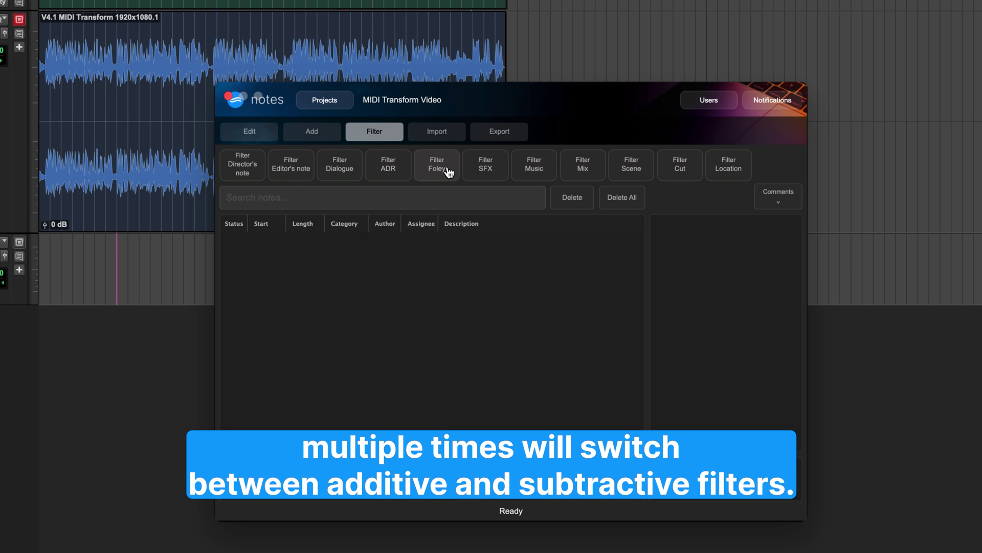
click(542, 171)
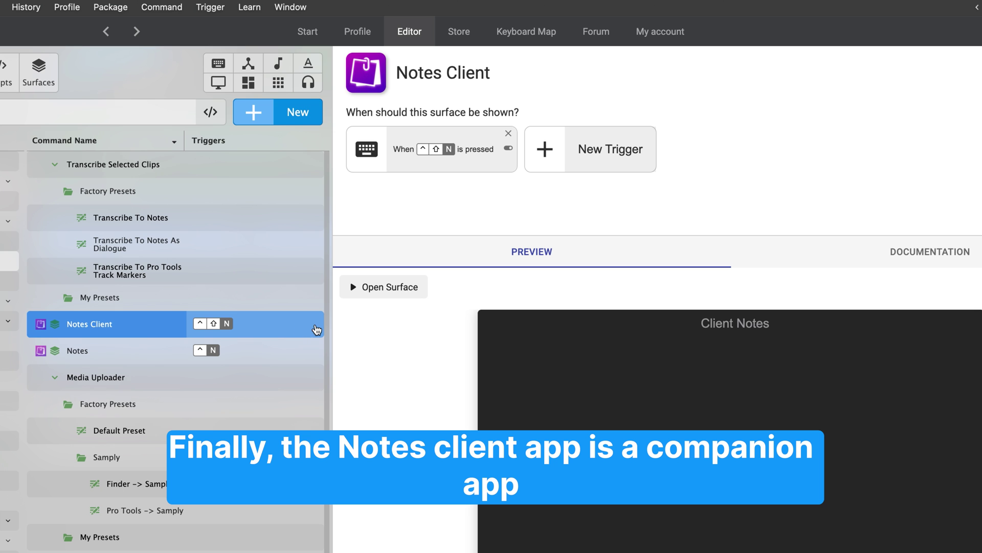
Open Client Notes beside the list and add Dialogue Down, SFX Up, Music Up and Bass Drop preset notes
click(405, 297)
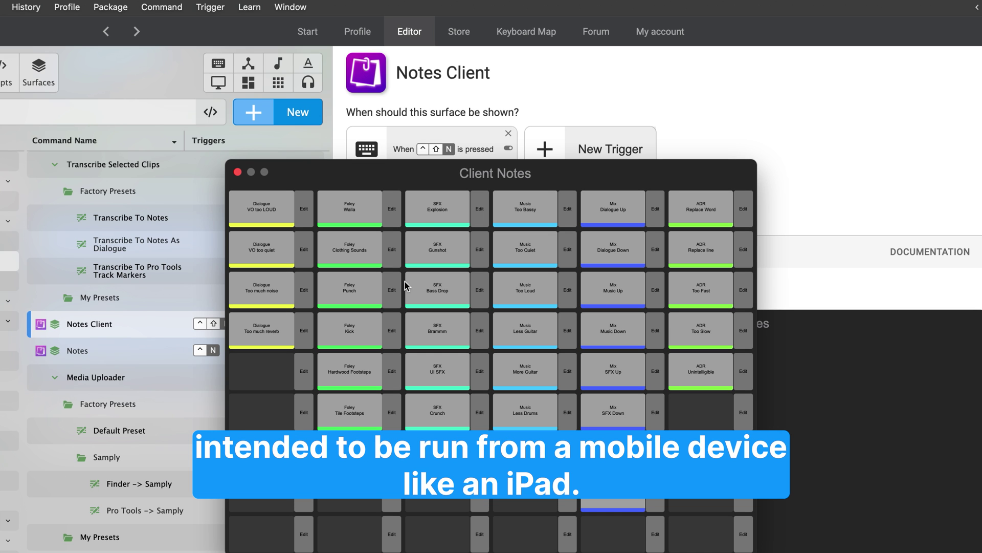
drag(447, 171, 713, 214)
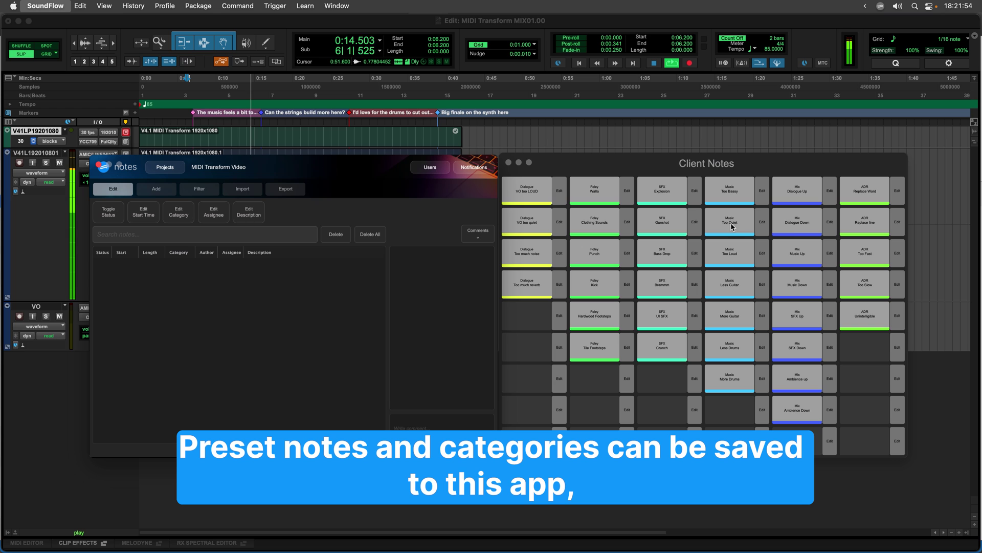
click(793, 226)
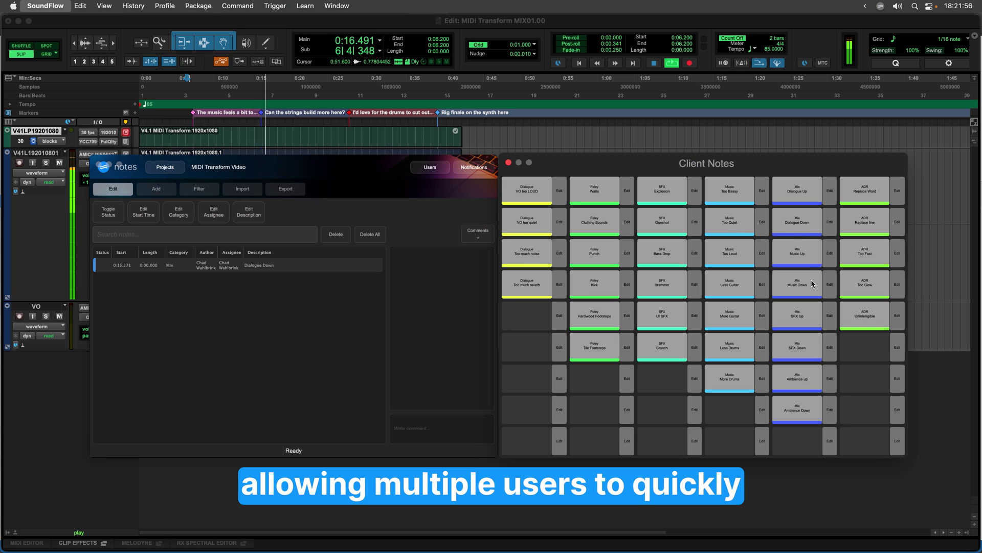
click(811, 321)
click(800, 255)
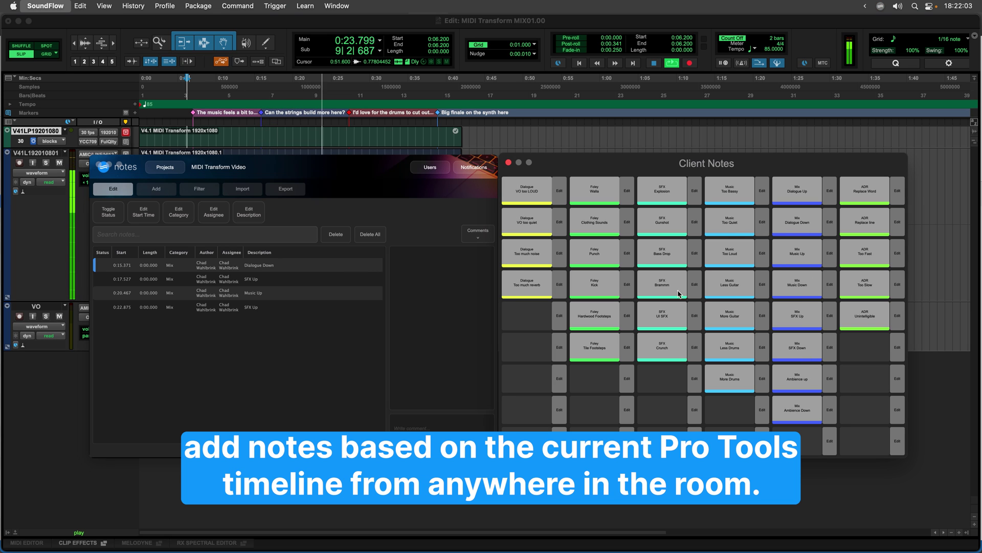
click(666, 248)
click(669, 292)
click(741, 223)
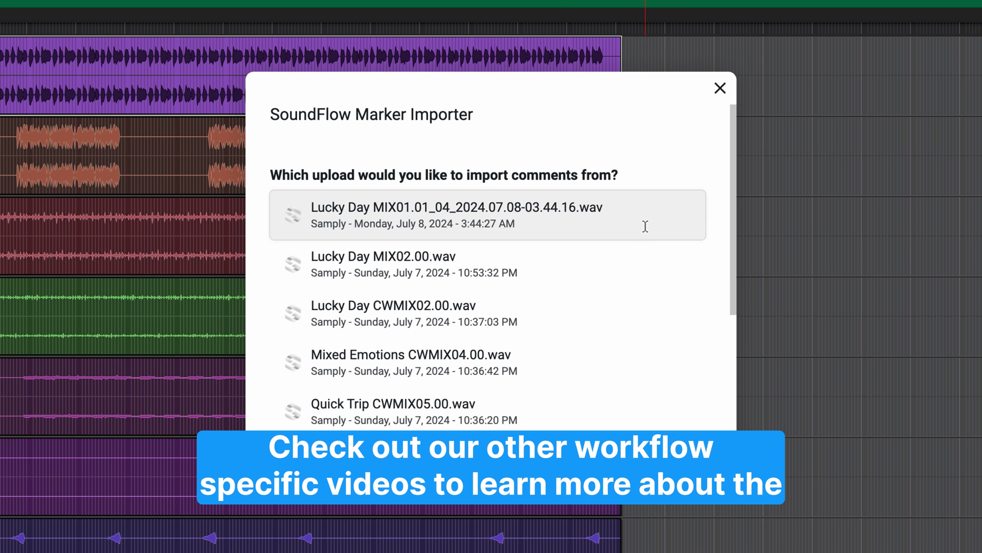
Import the six Lucky Day MIX01 comments and add them to Pro Tools as markers
click(646, 226)
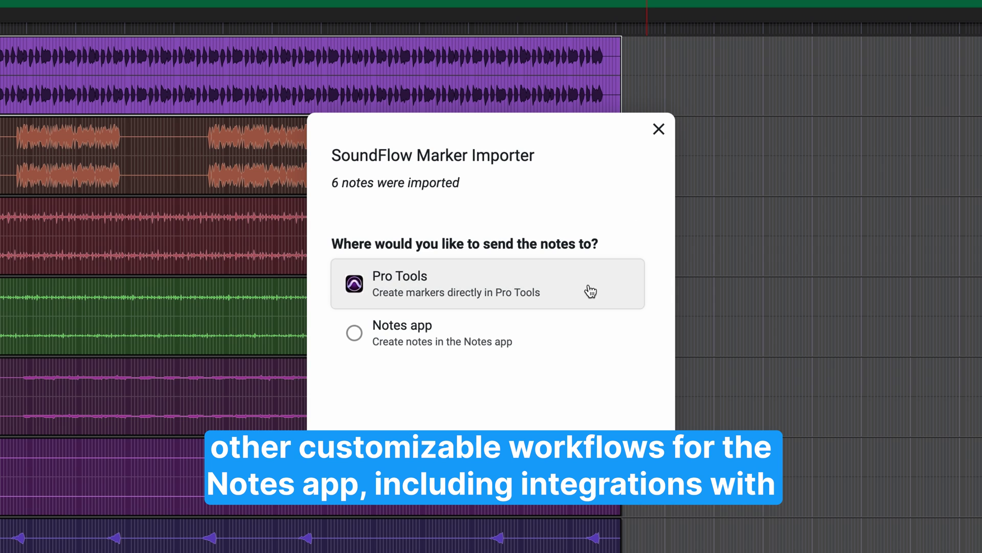
click(591, 291)
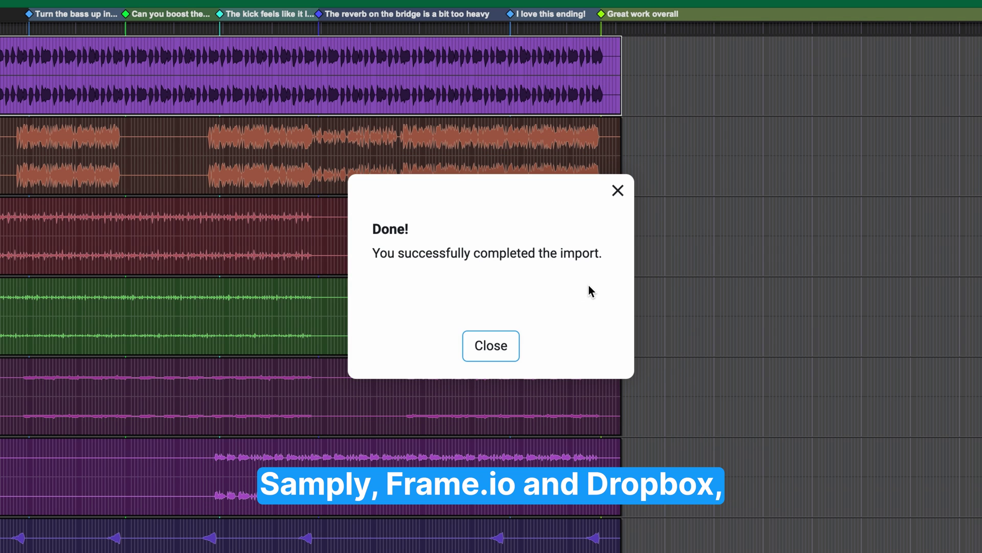